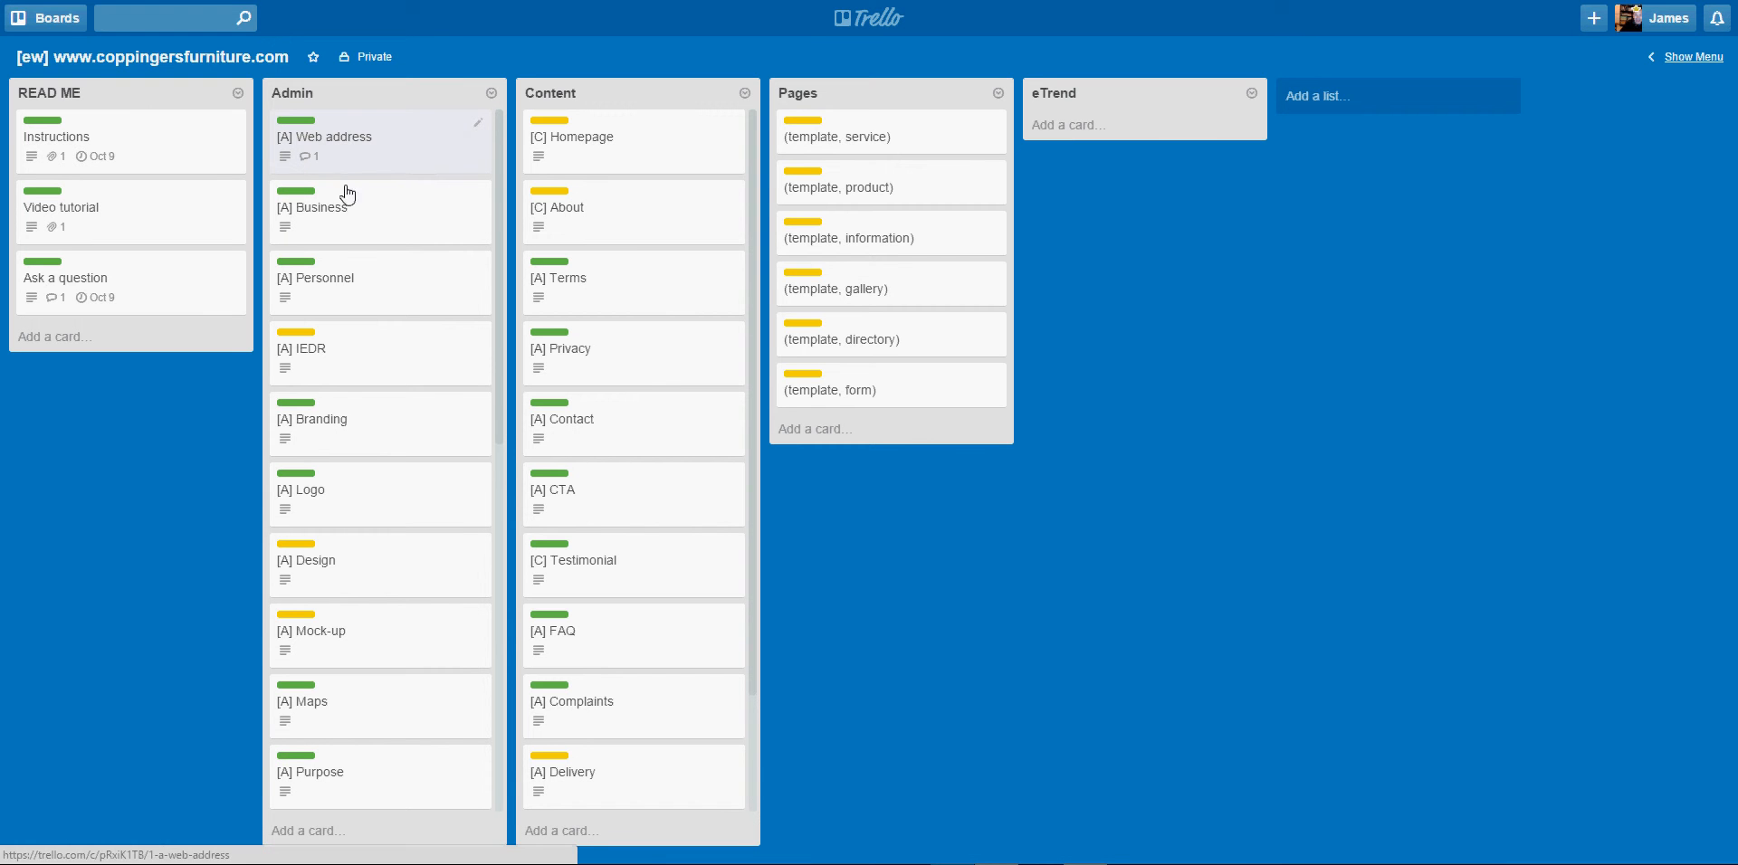
Delete the existing comment on the Web address card in the Admin list and post the comment "johnsnewshoes.com"
left_click(349, 138)
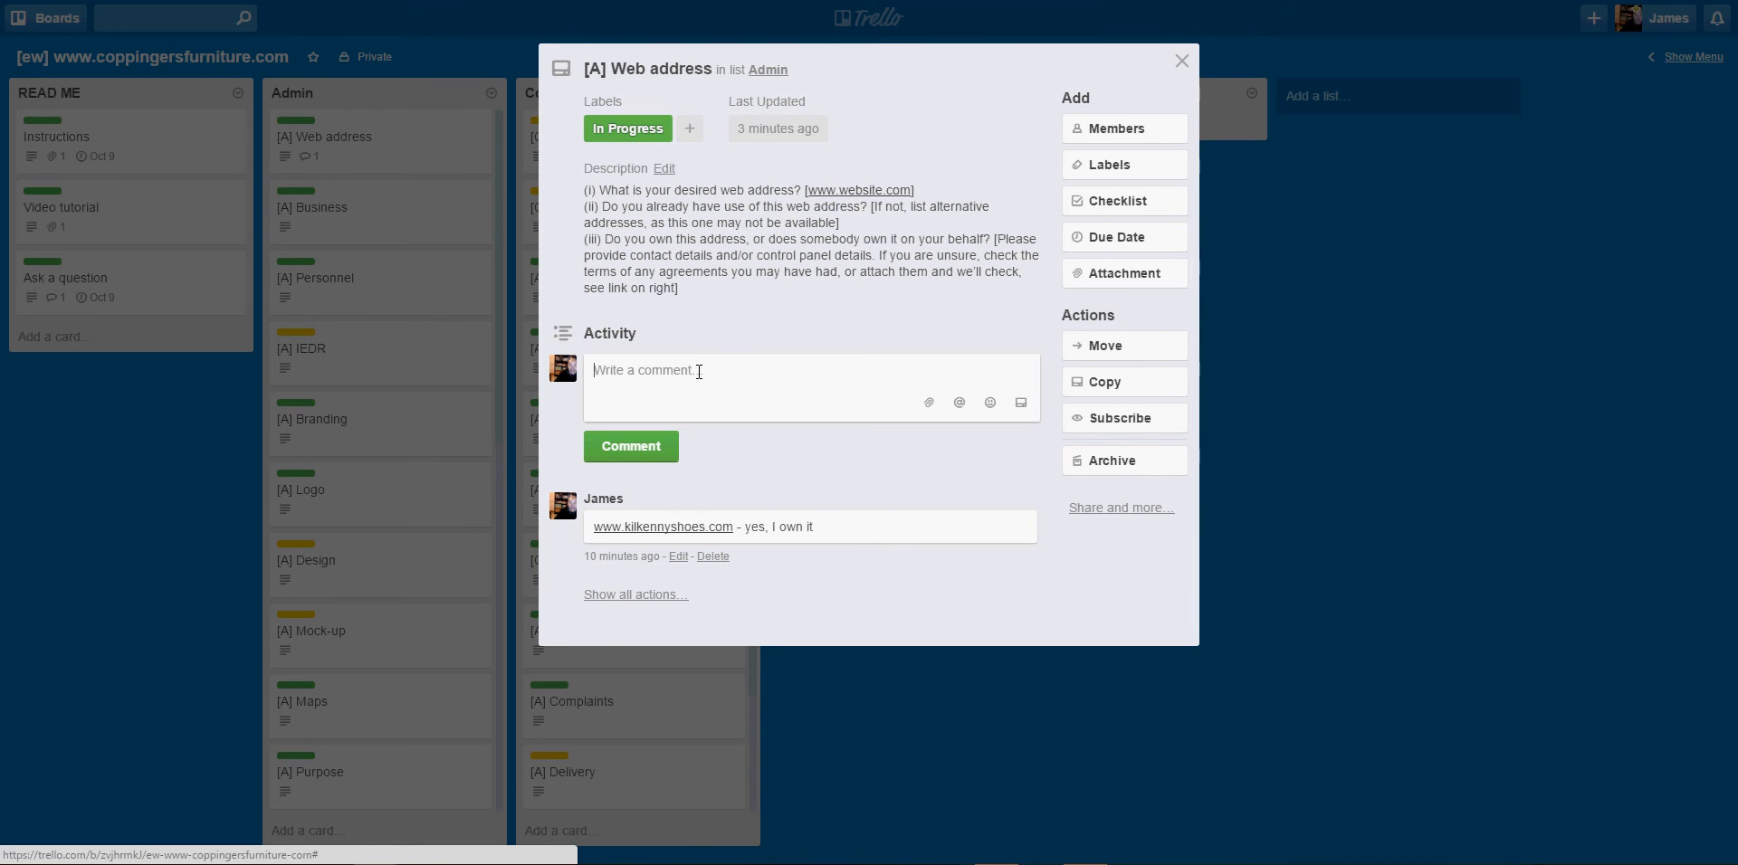
left_click(711, 556)
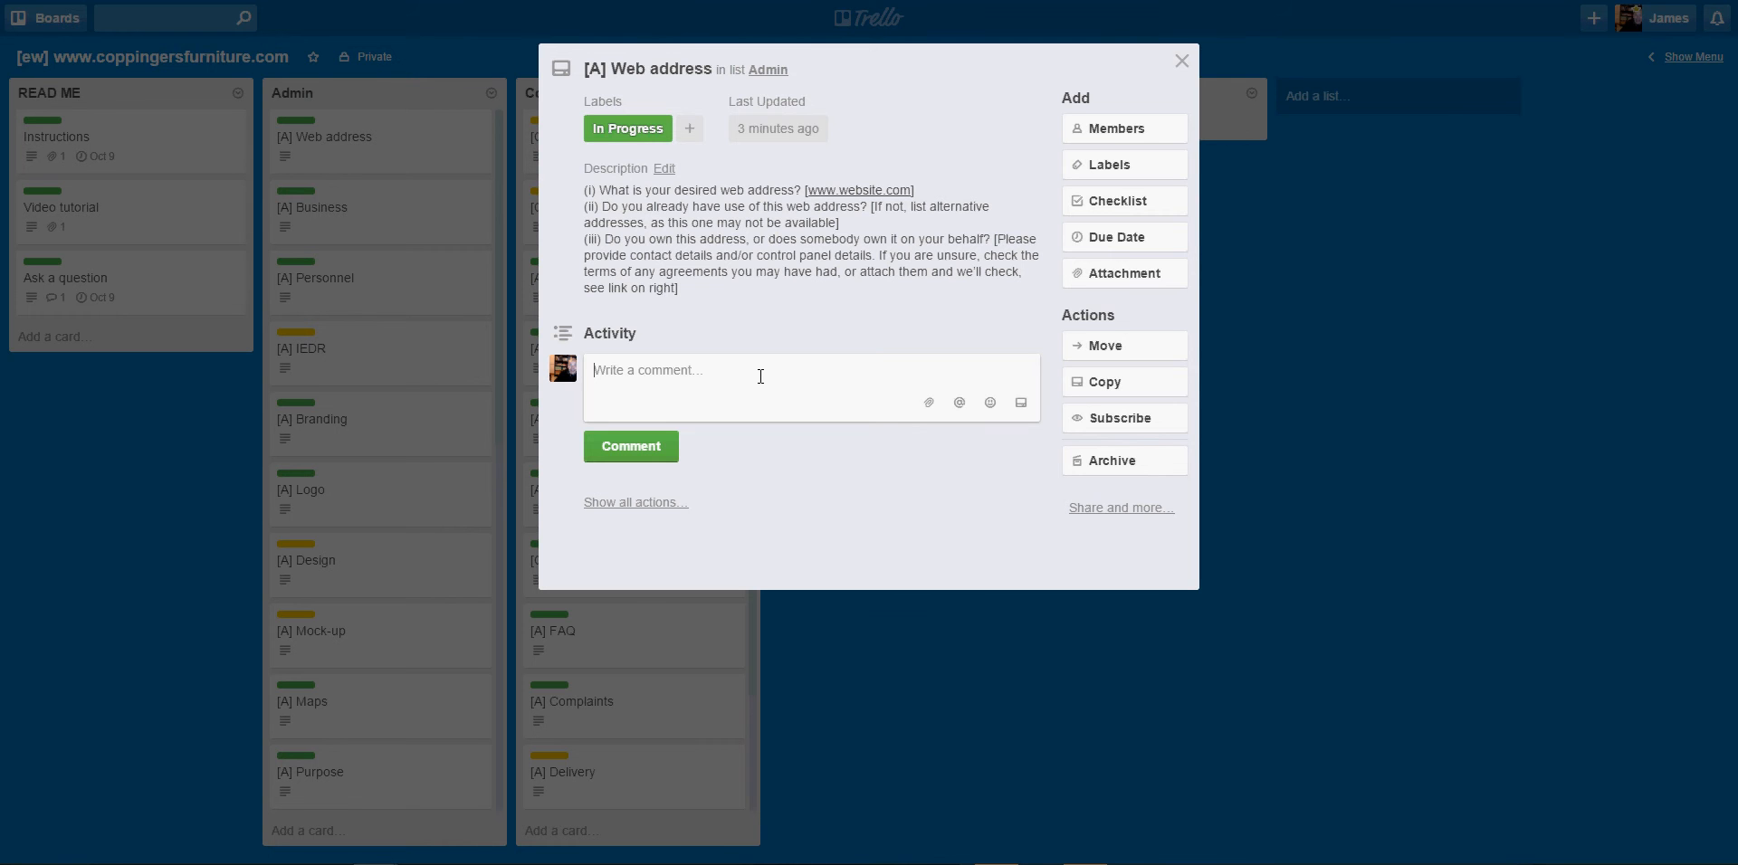
type("johnsnewshoes.com")
left_click(639, 452)
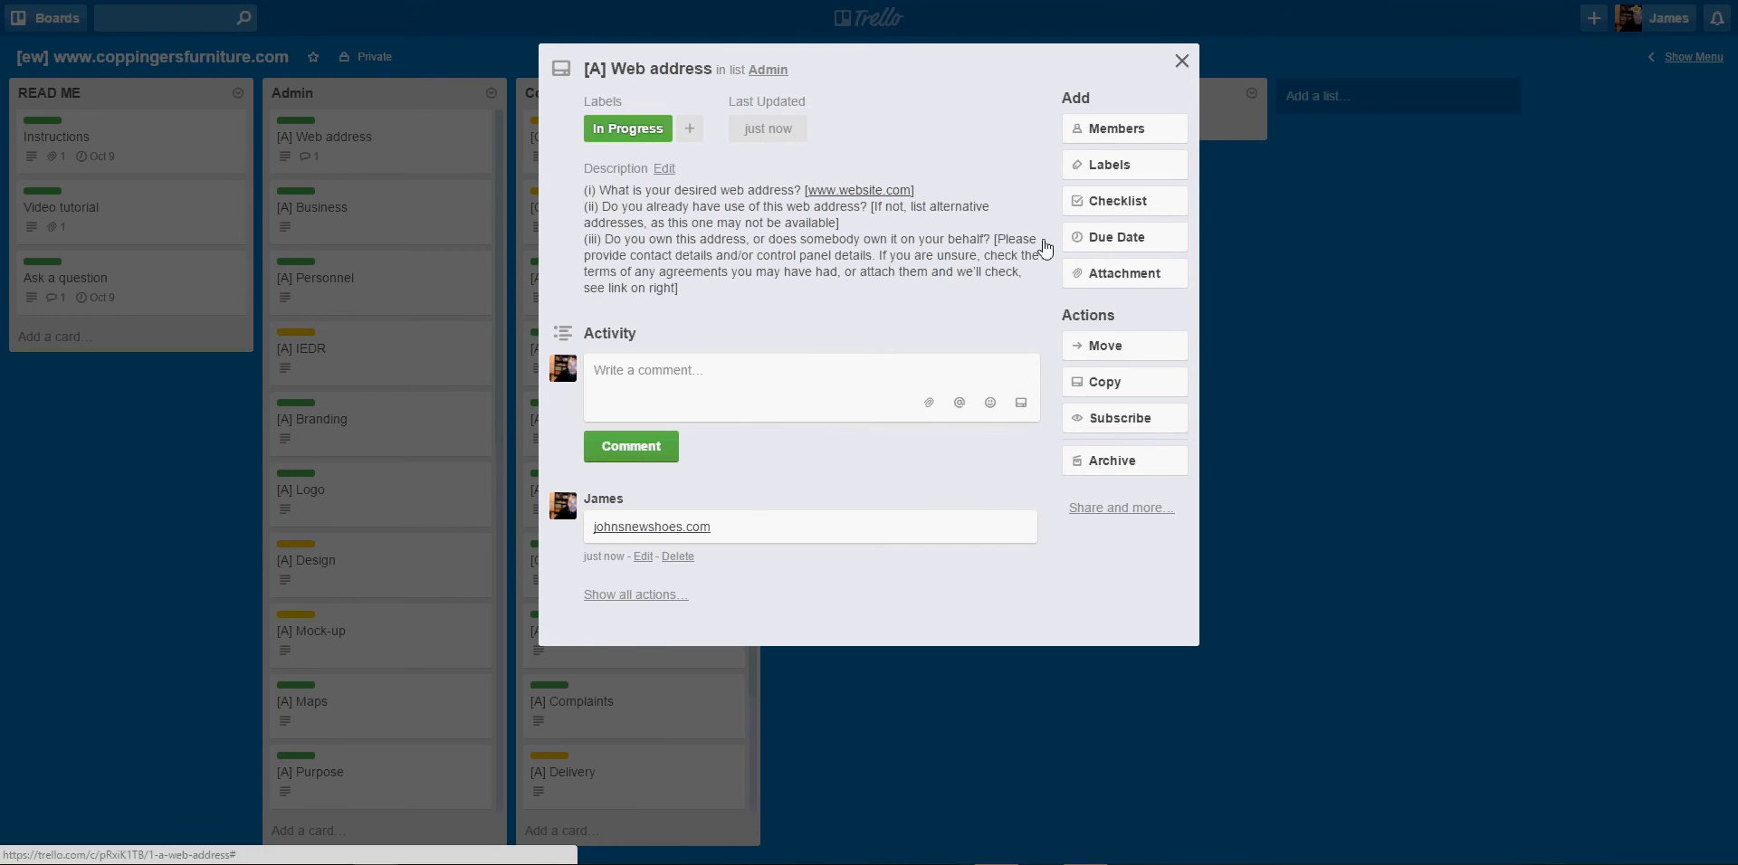
left_click(641, 556)
left_click(591, 527)
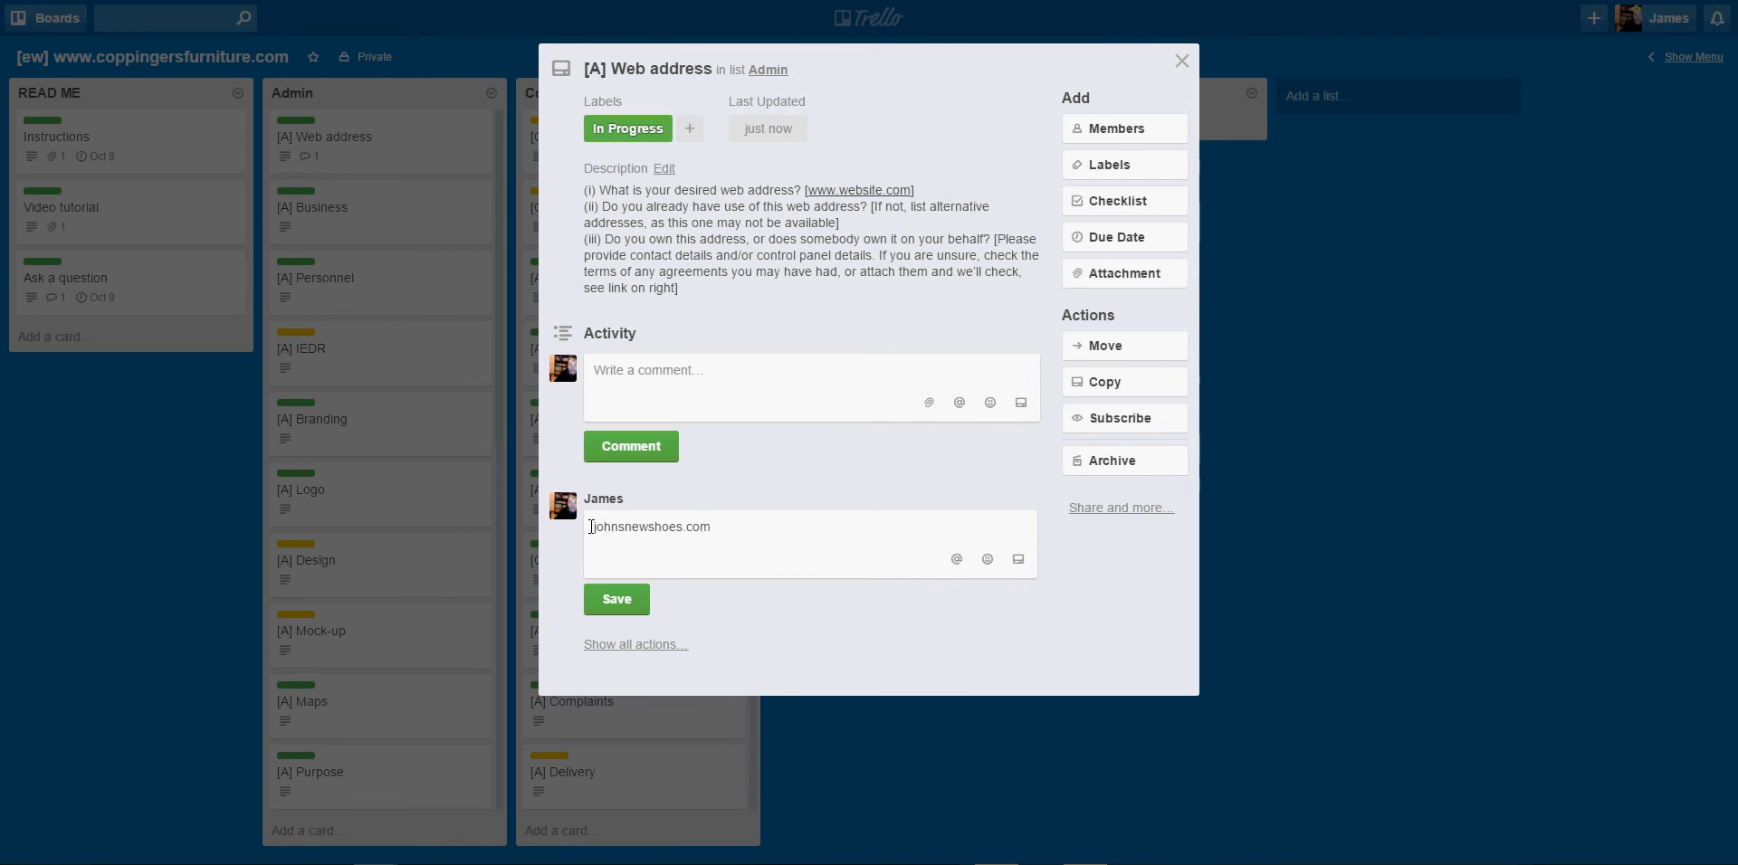
type("www.")
left_click(608, 601)
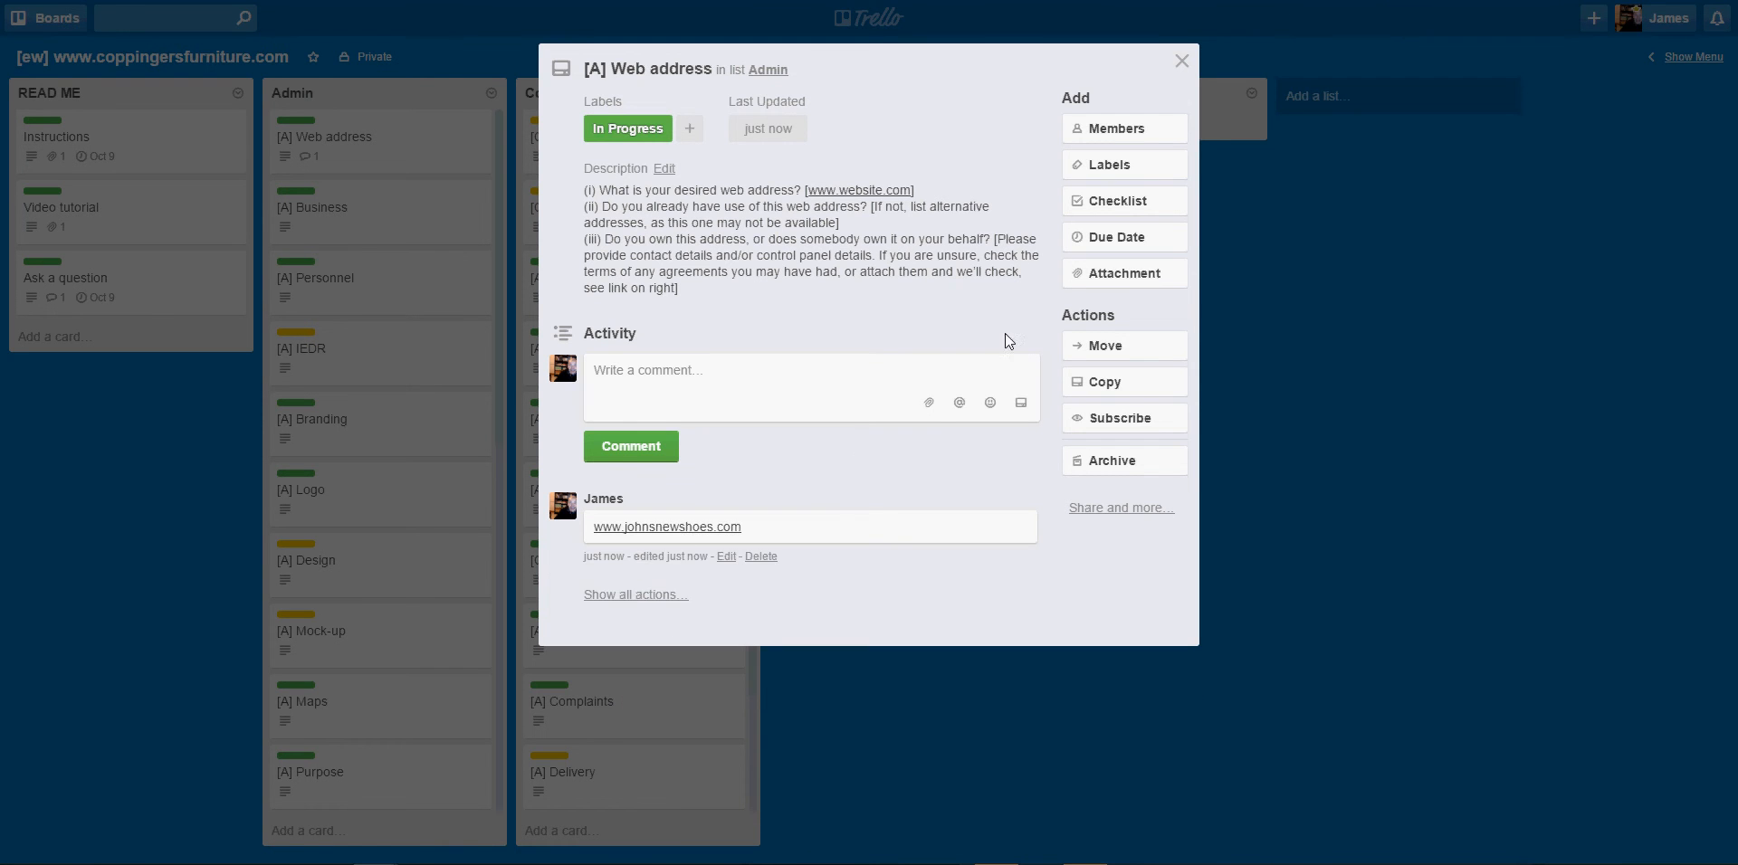
left_click(1182, 65)
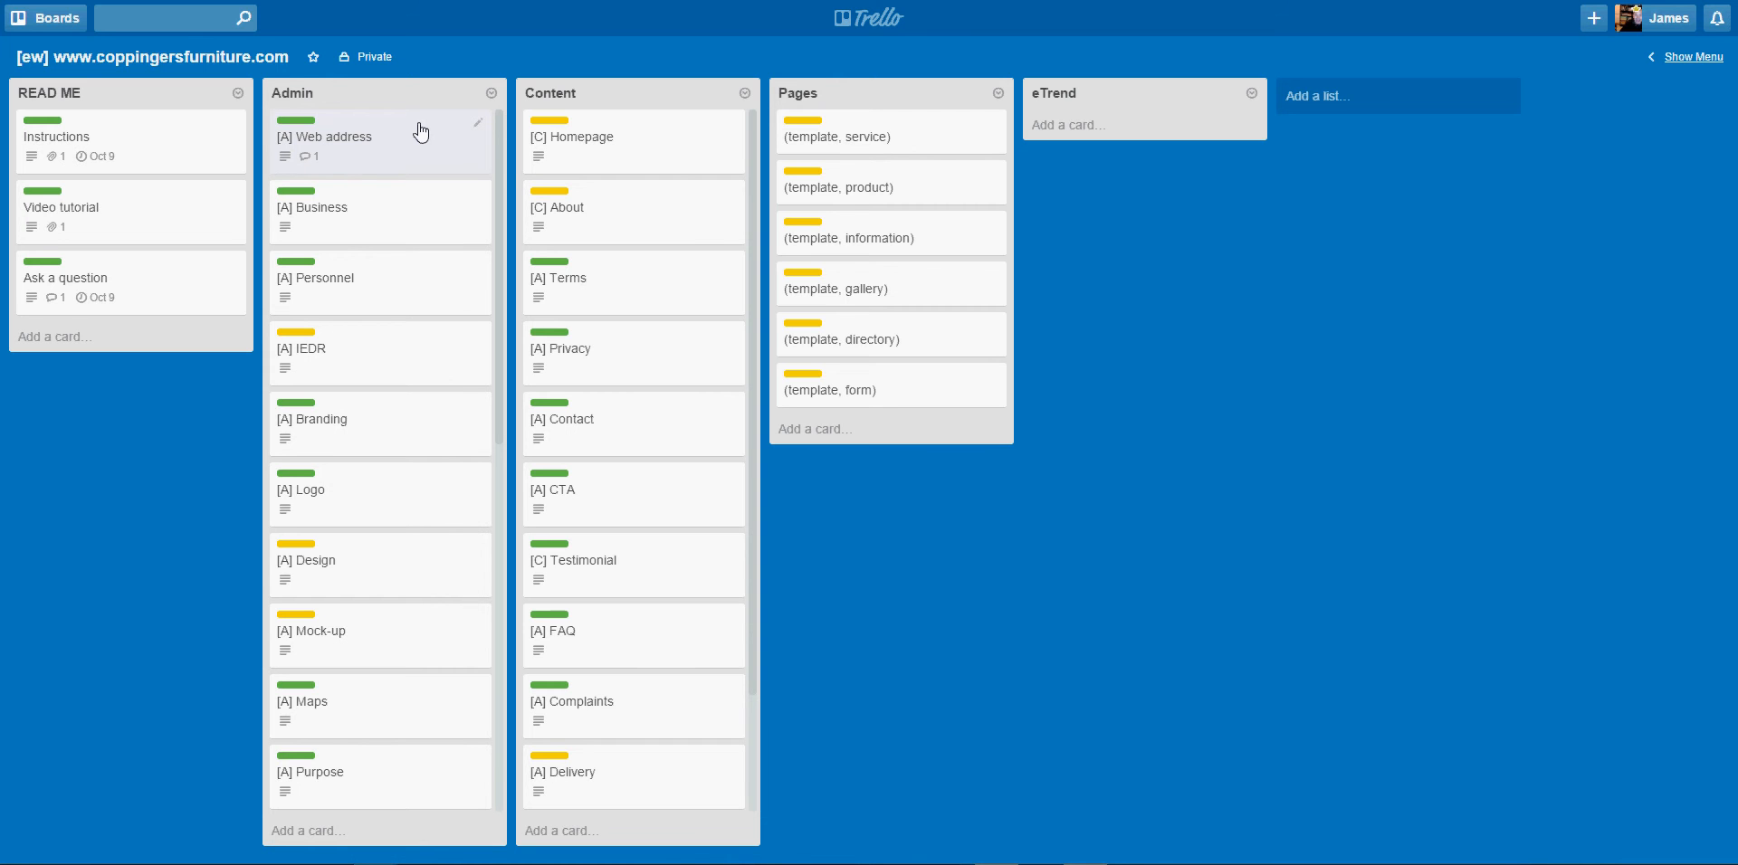
left_click_drag(420, 133, 1145, 126)
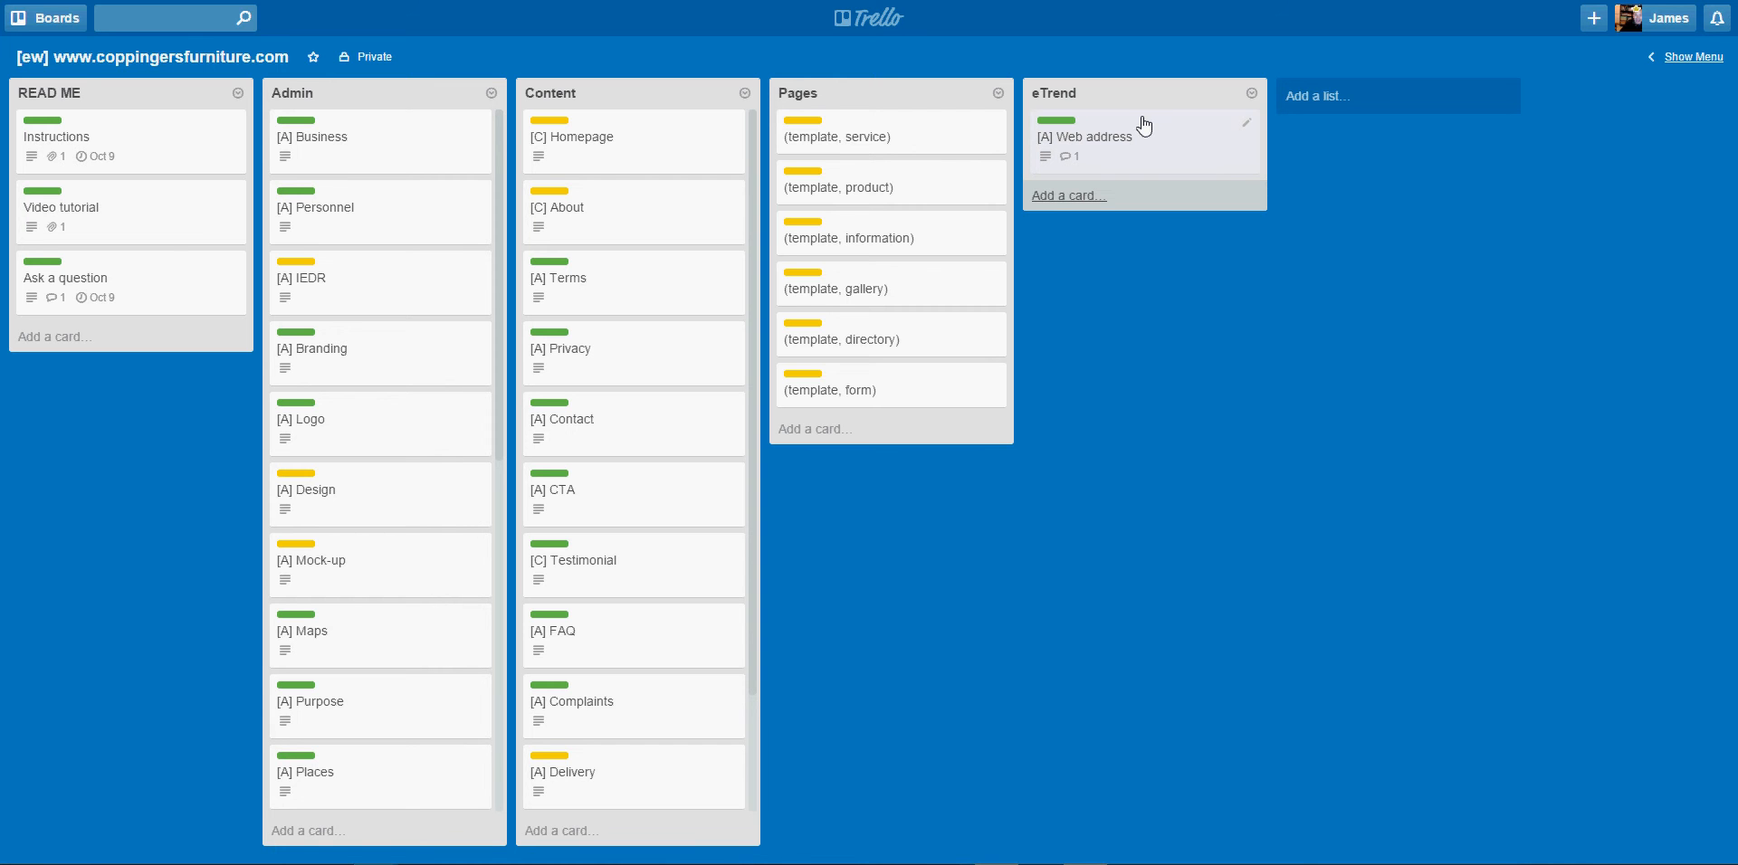
left_click(1123, 142)
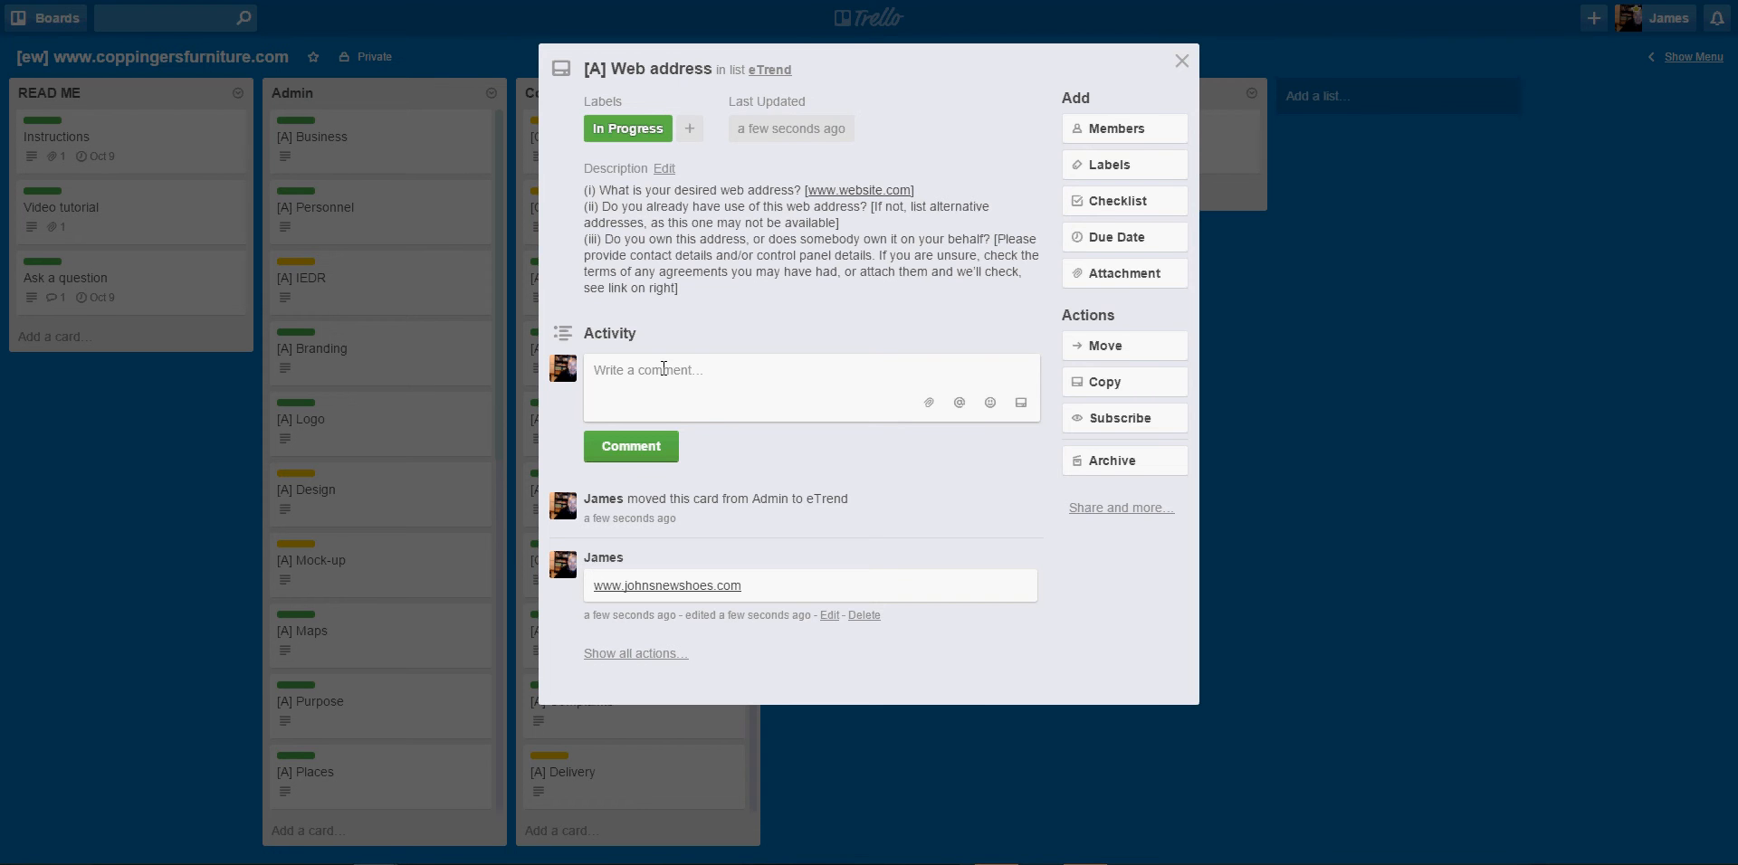
type("This is not a")
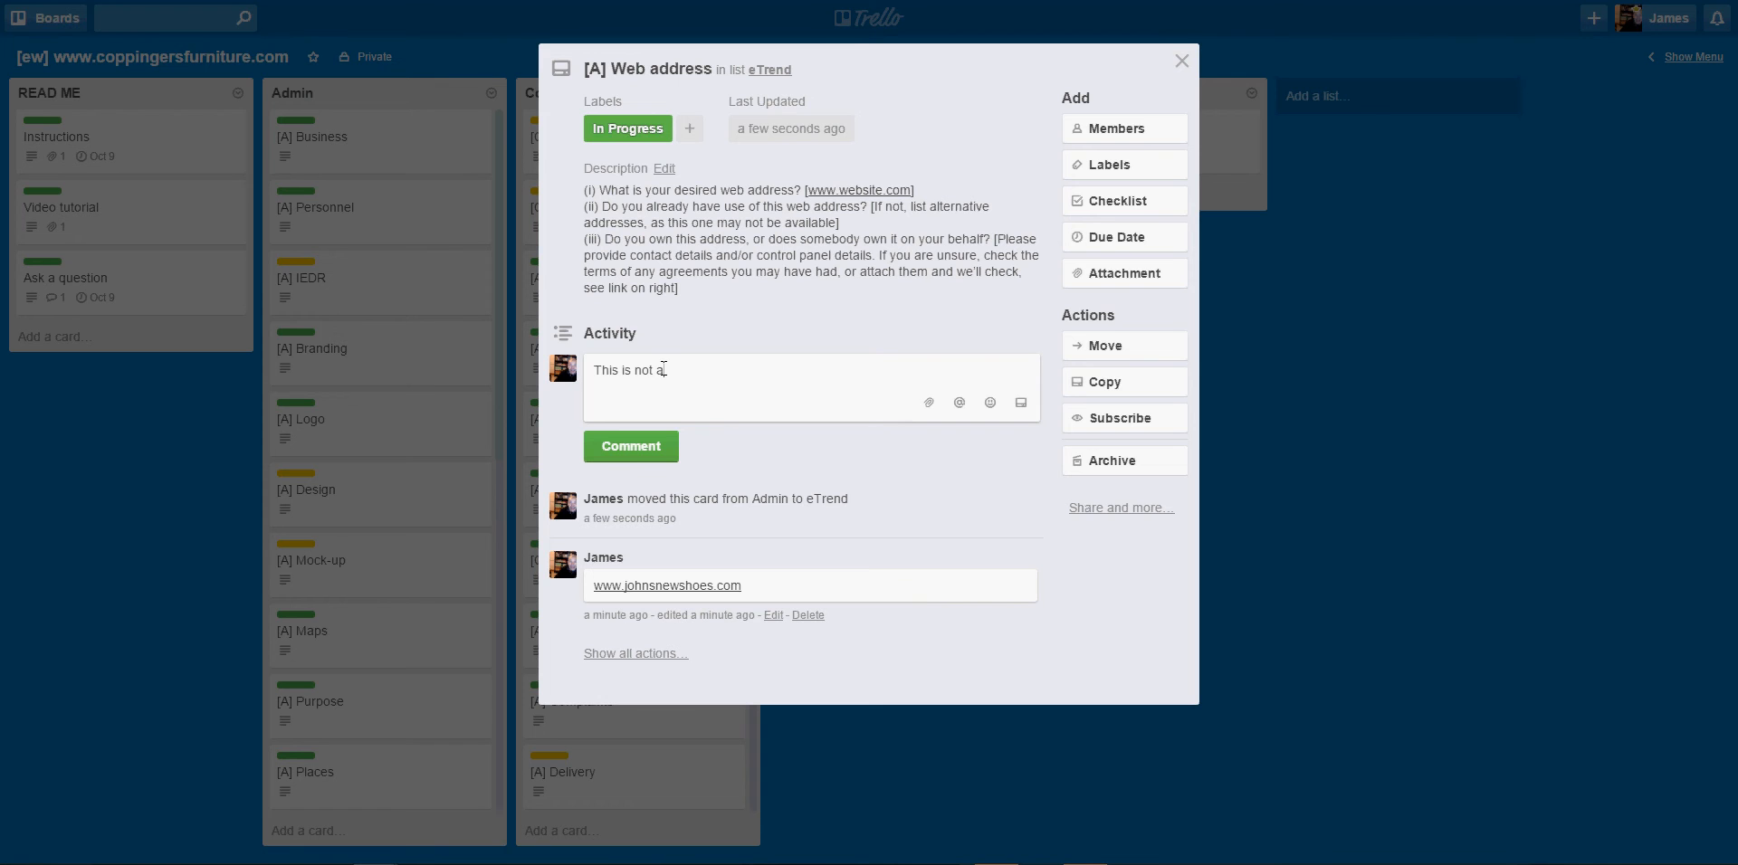
type("vailable, but www.johnsnewshoes")
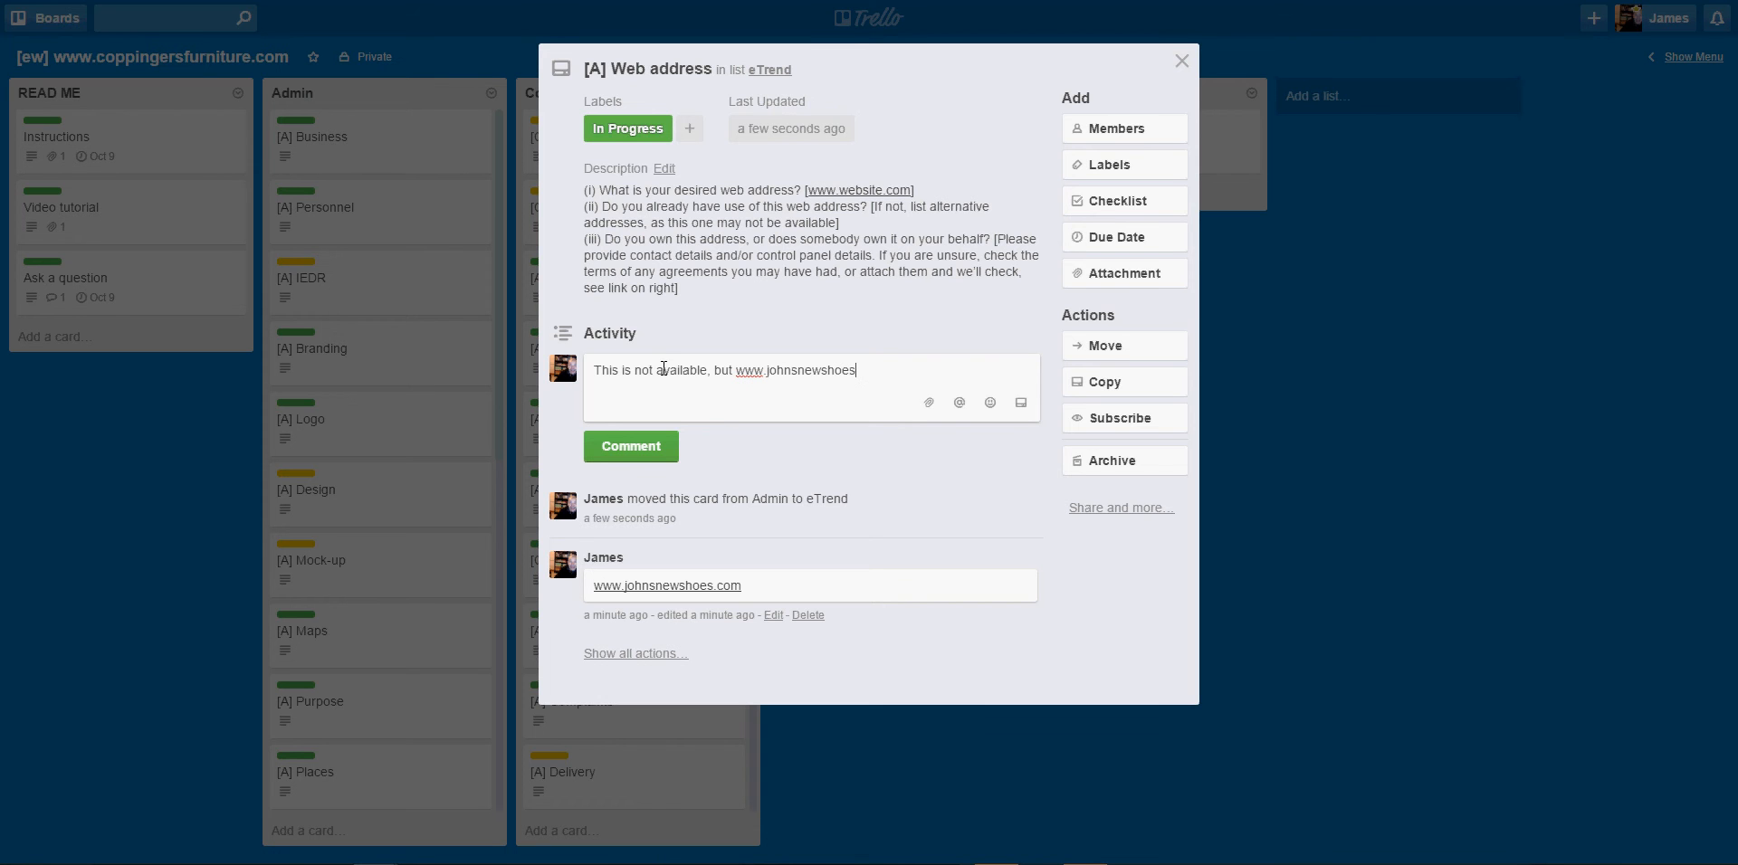
type(".net")
type("is available")
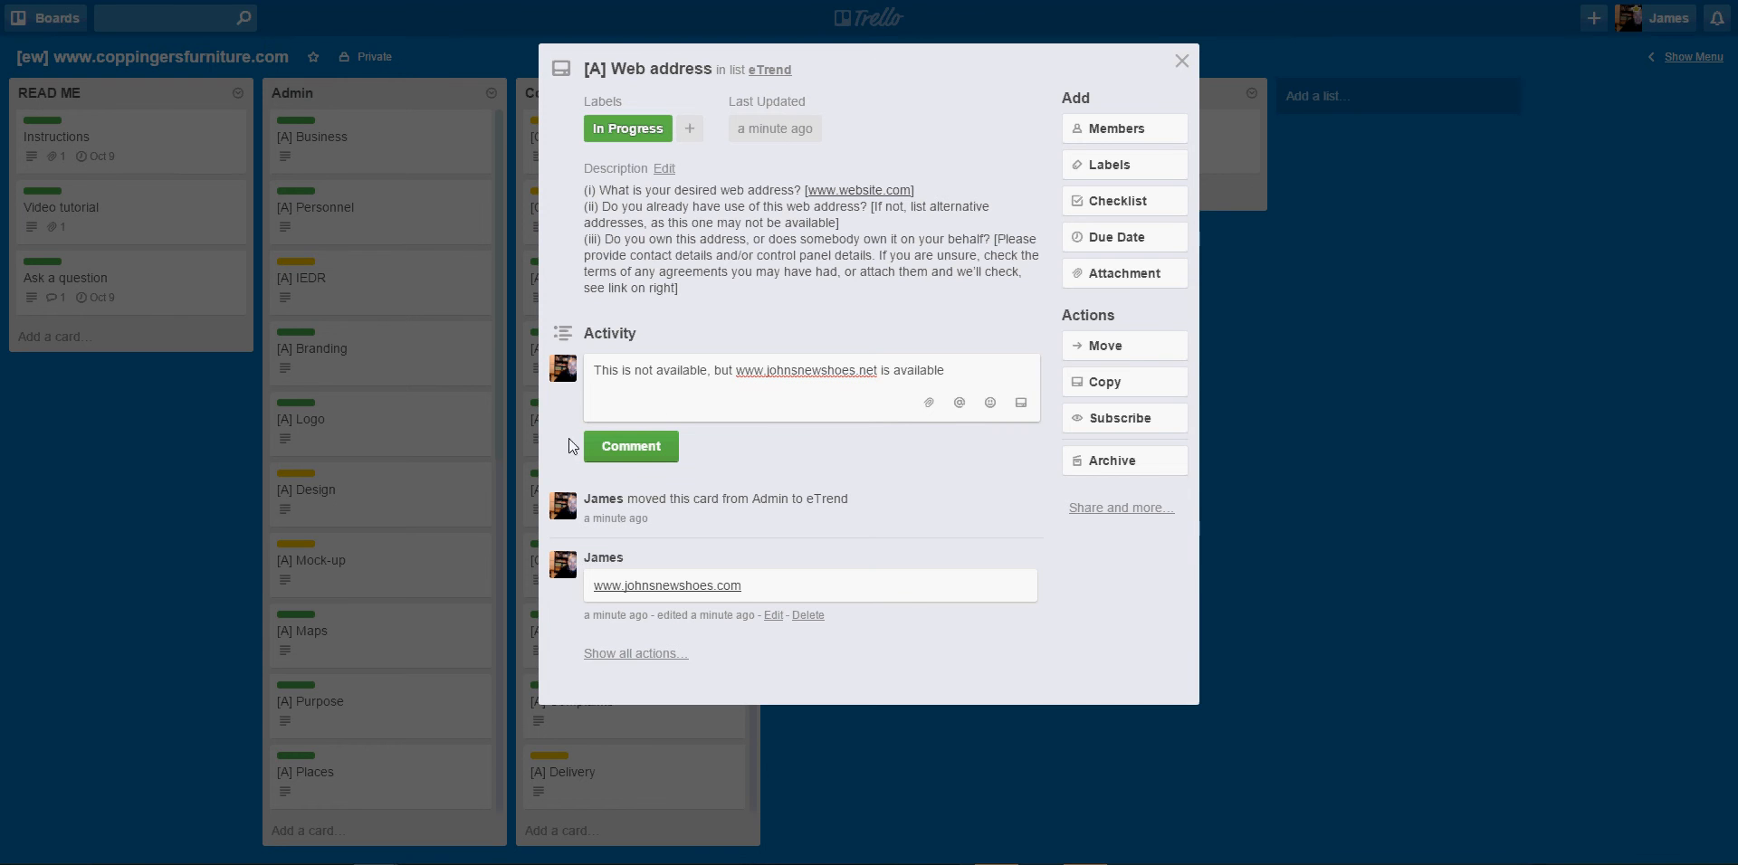
left_click(648, 452)
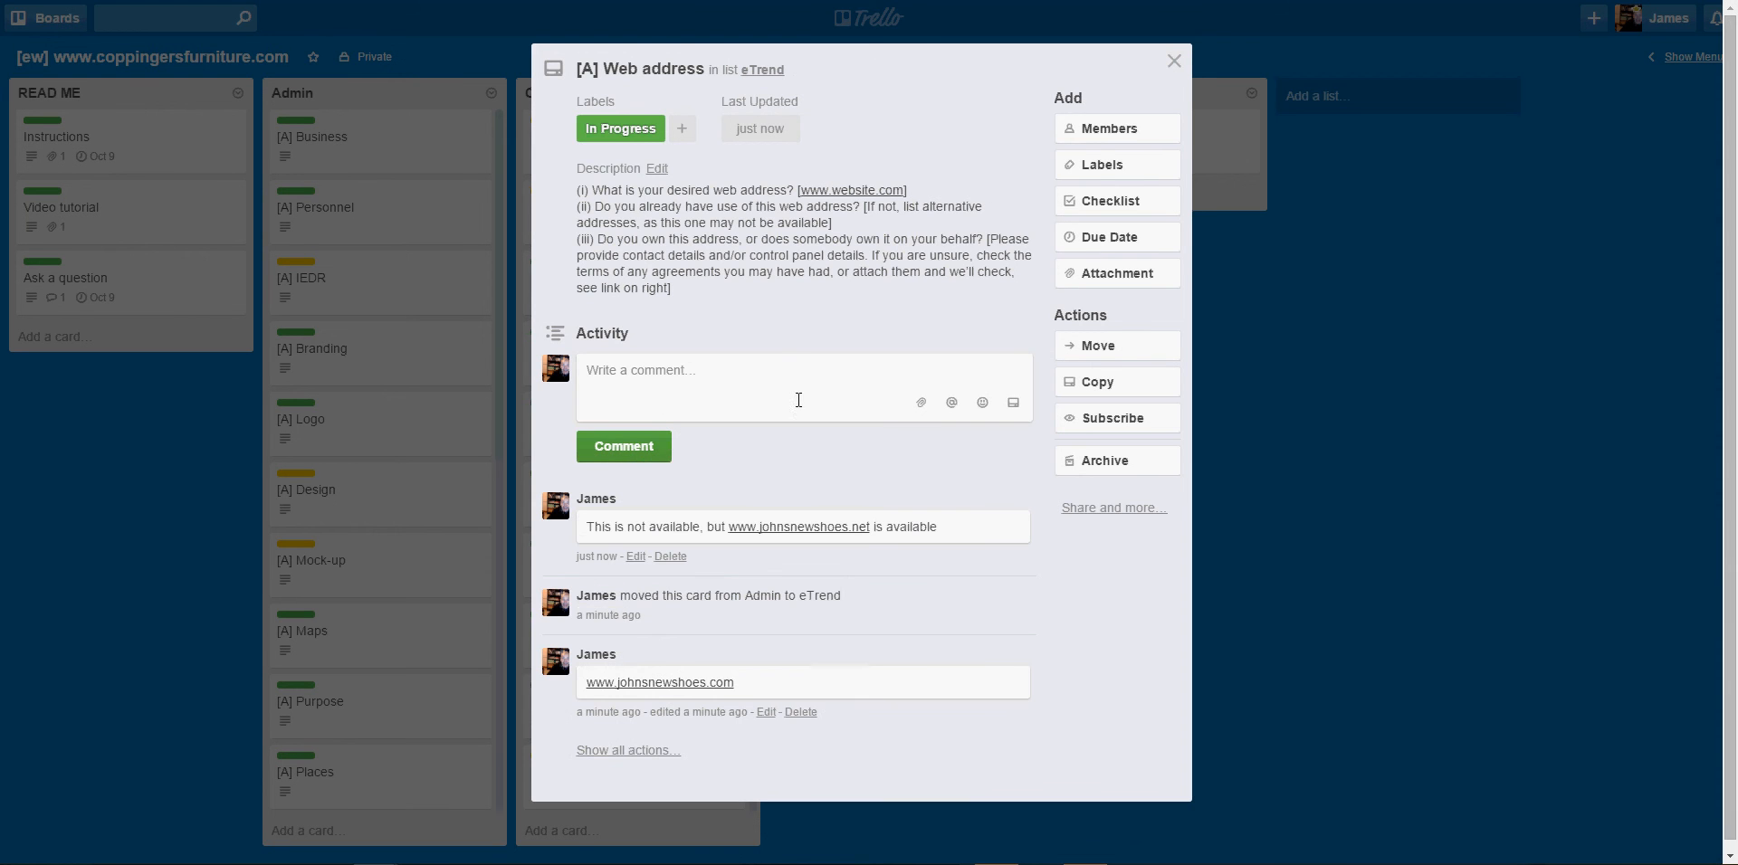
left_click(1176, 61)
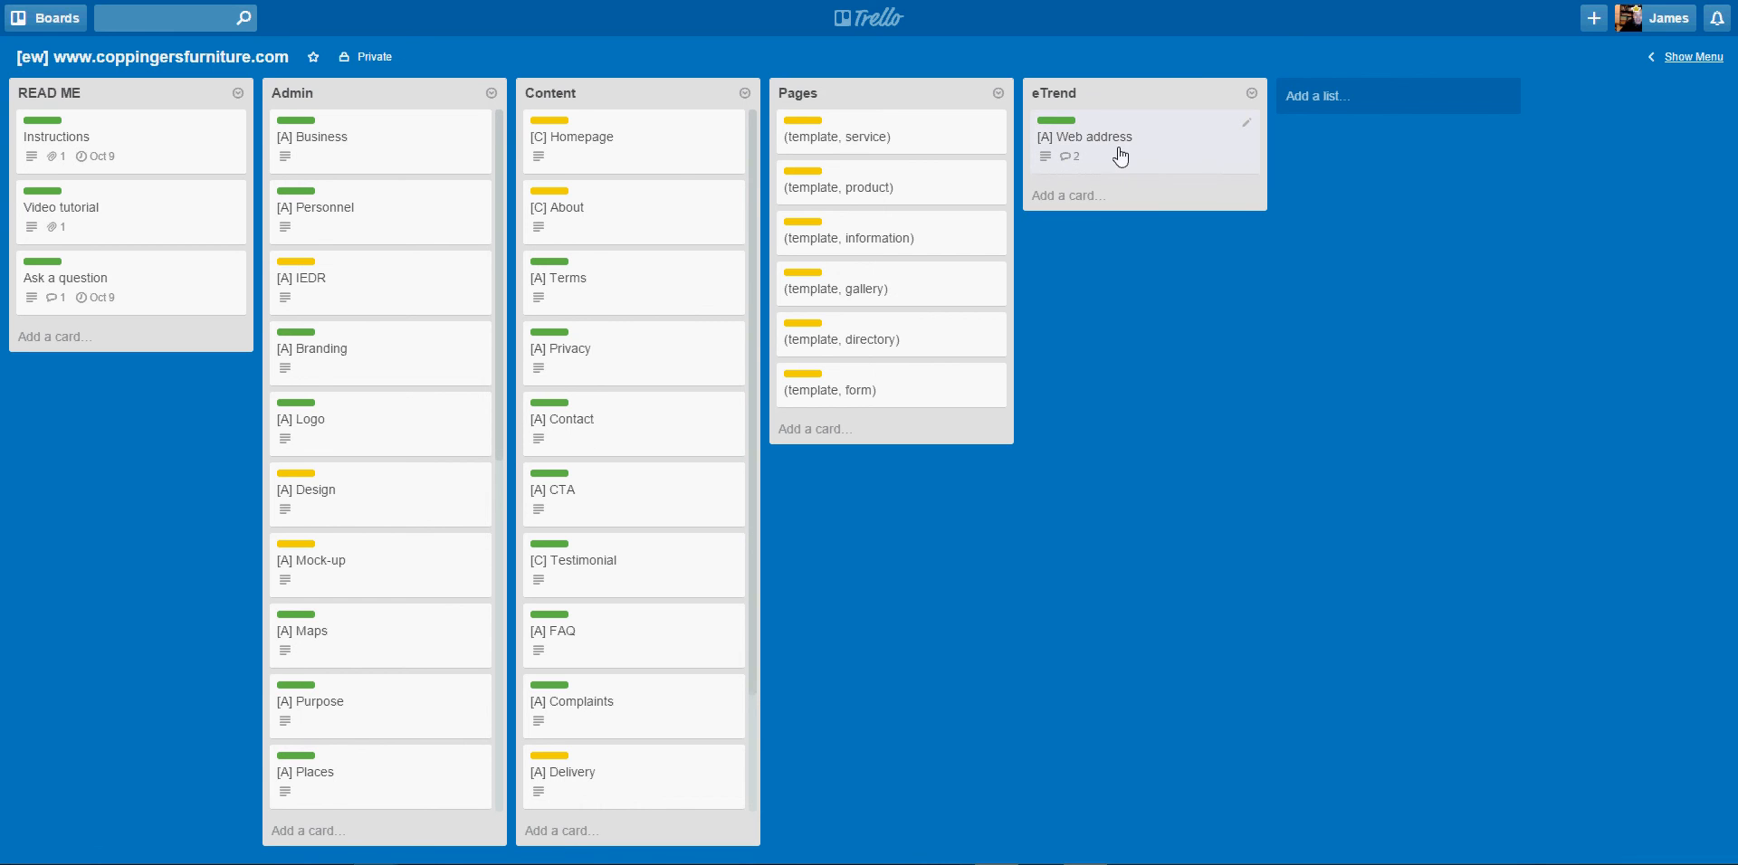
left_click_drag(464, 137, 337, 143)
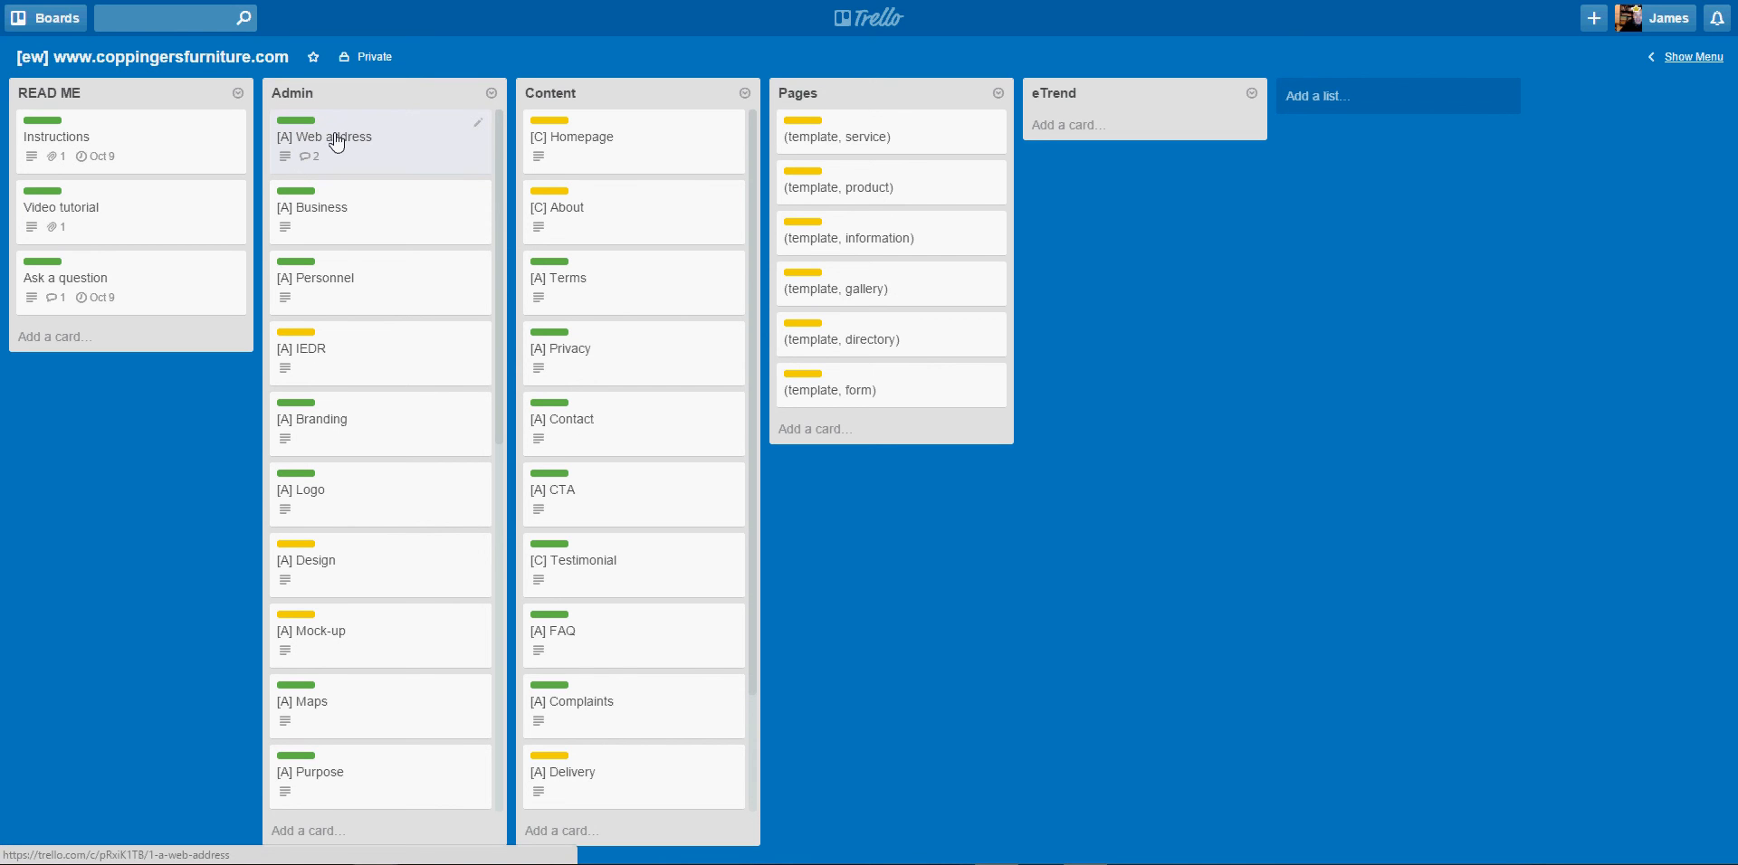
Comment "Yes, that is a great www address - go for it" on the Web address card and move it to the eTrend list
left_click(340, 140)
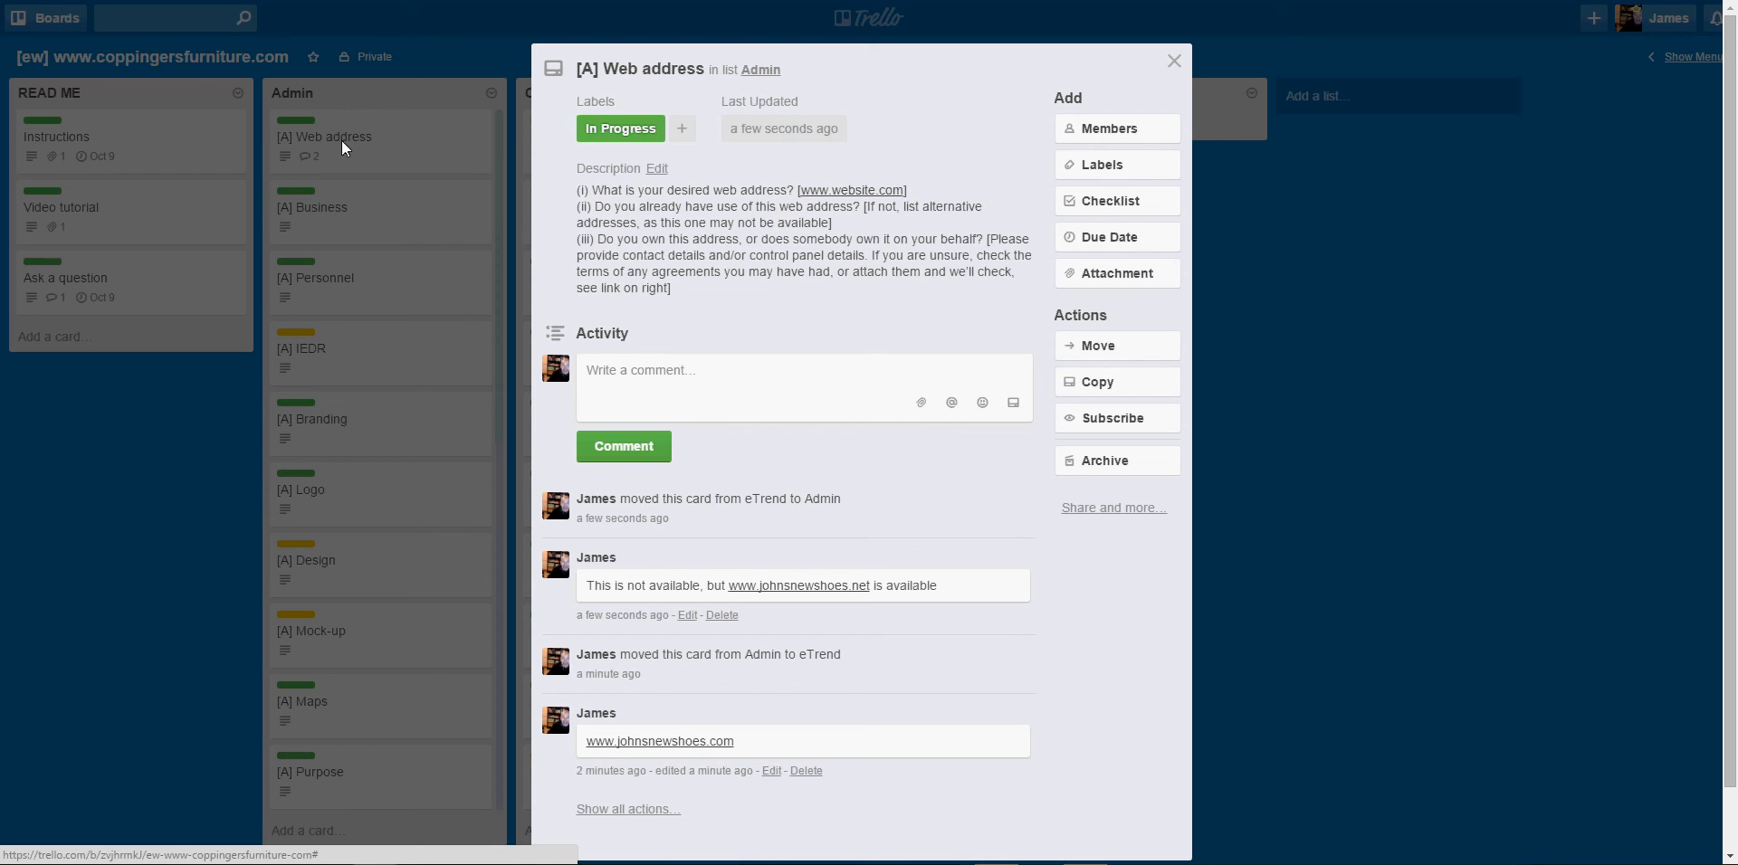
left_click(638, 391)
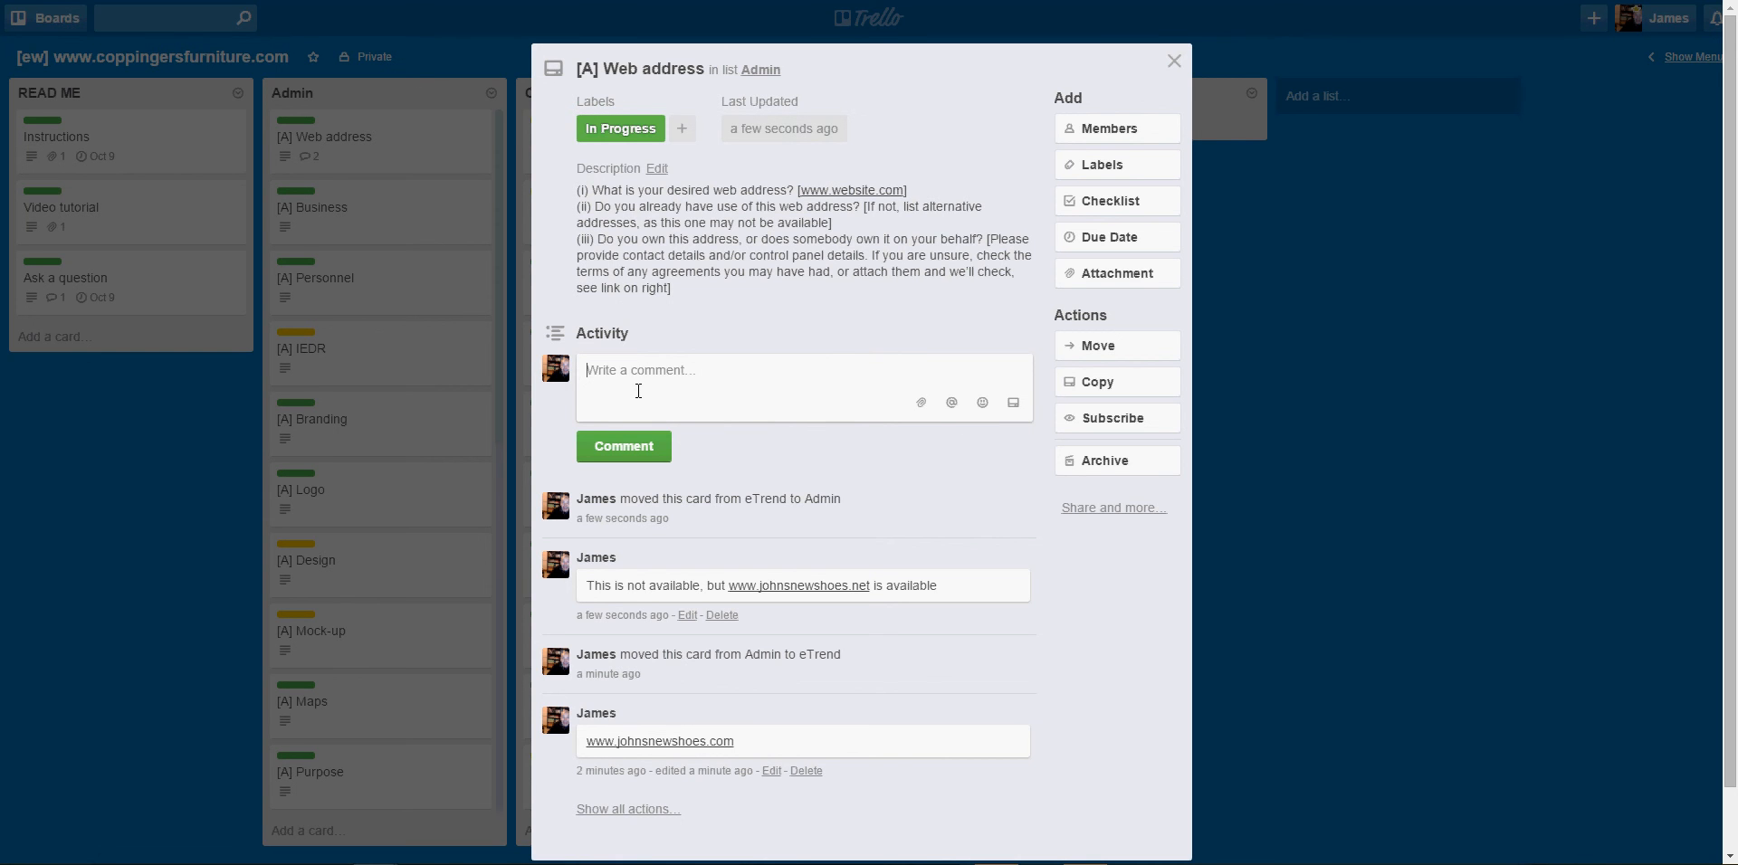
type("Yes, that is a great www address")
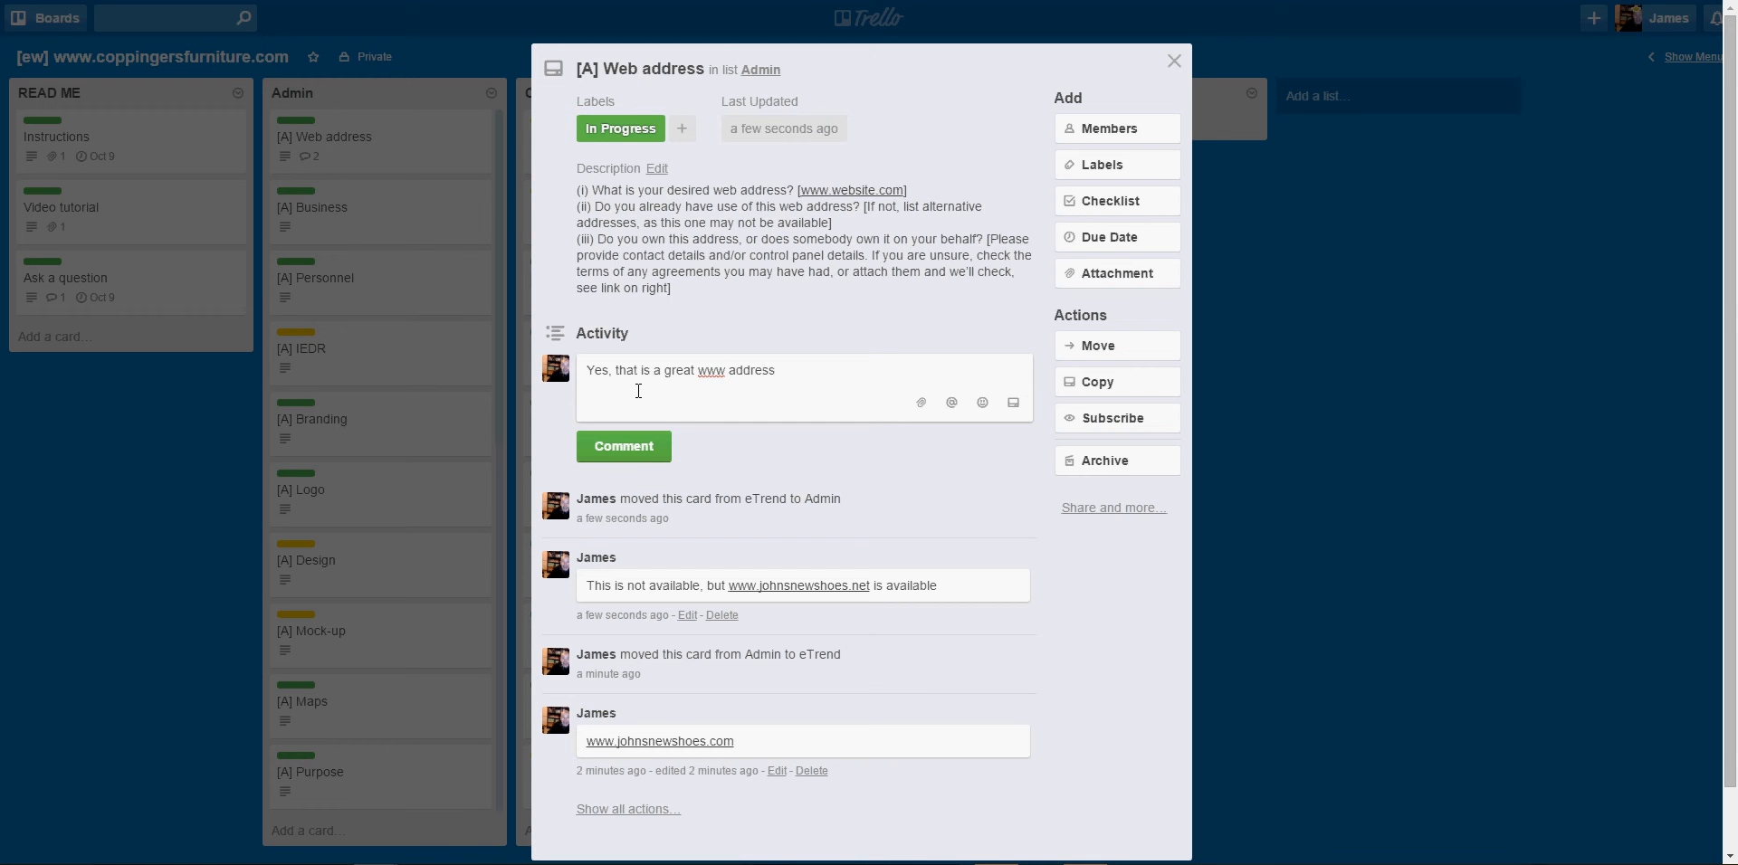
type(" - go for it")
left_click(632, 448)
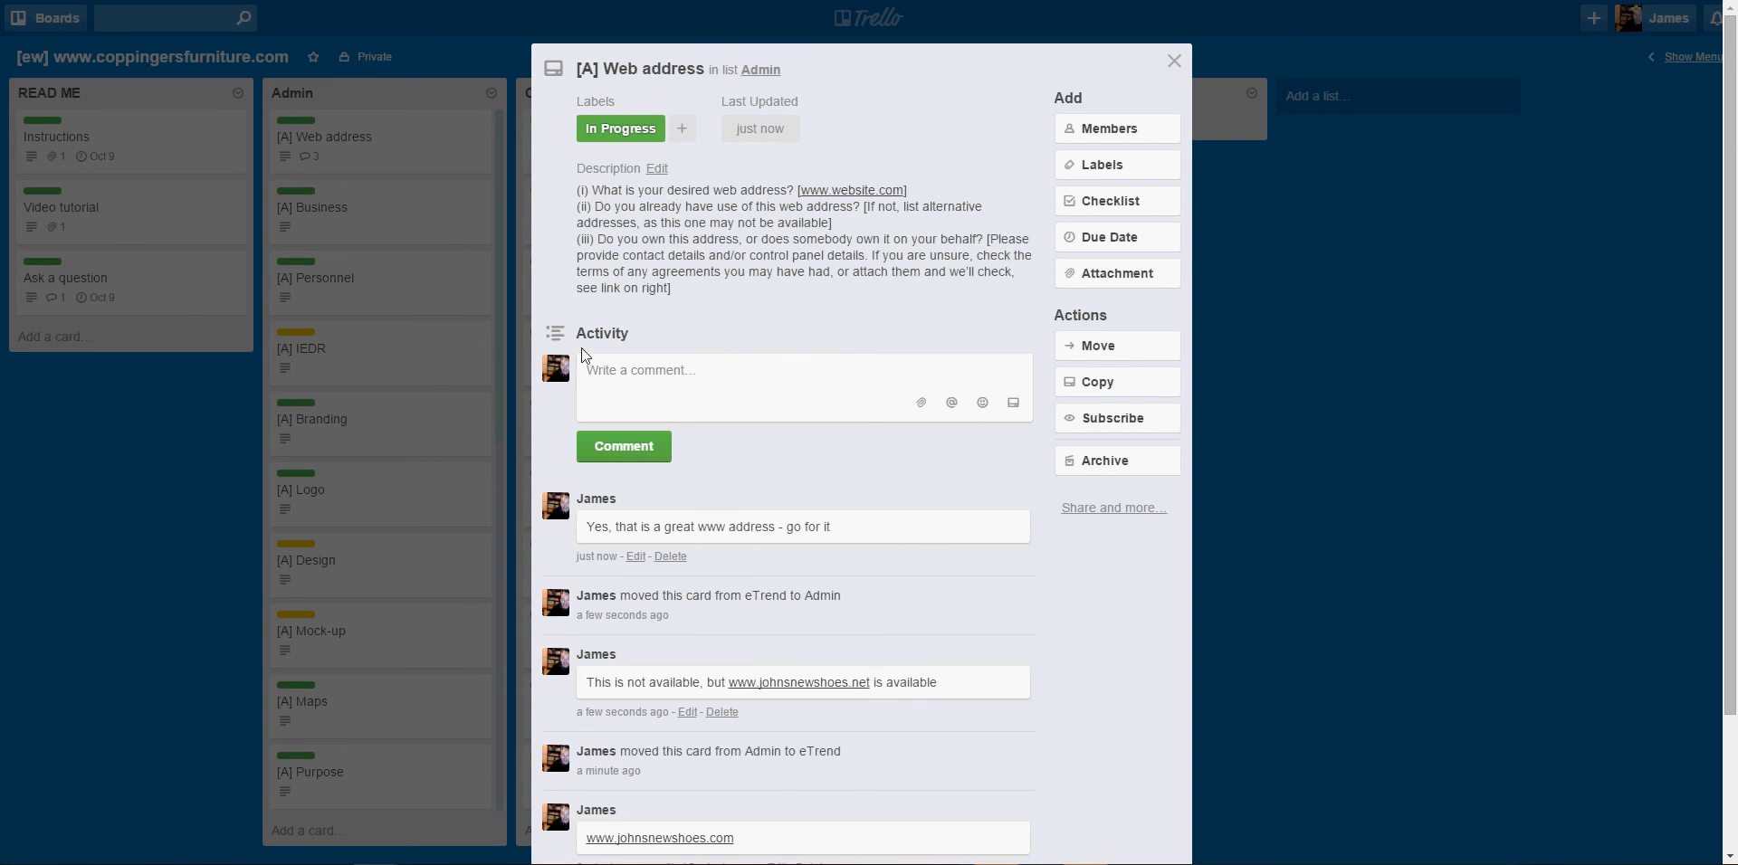
left_click(1173, 61)
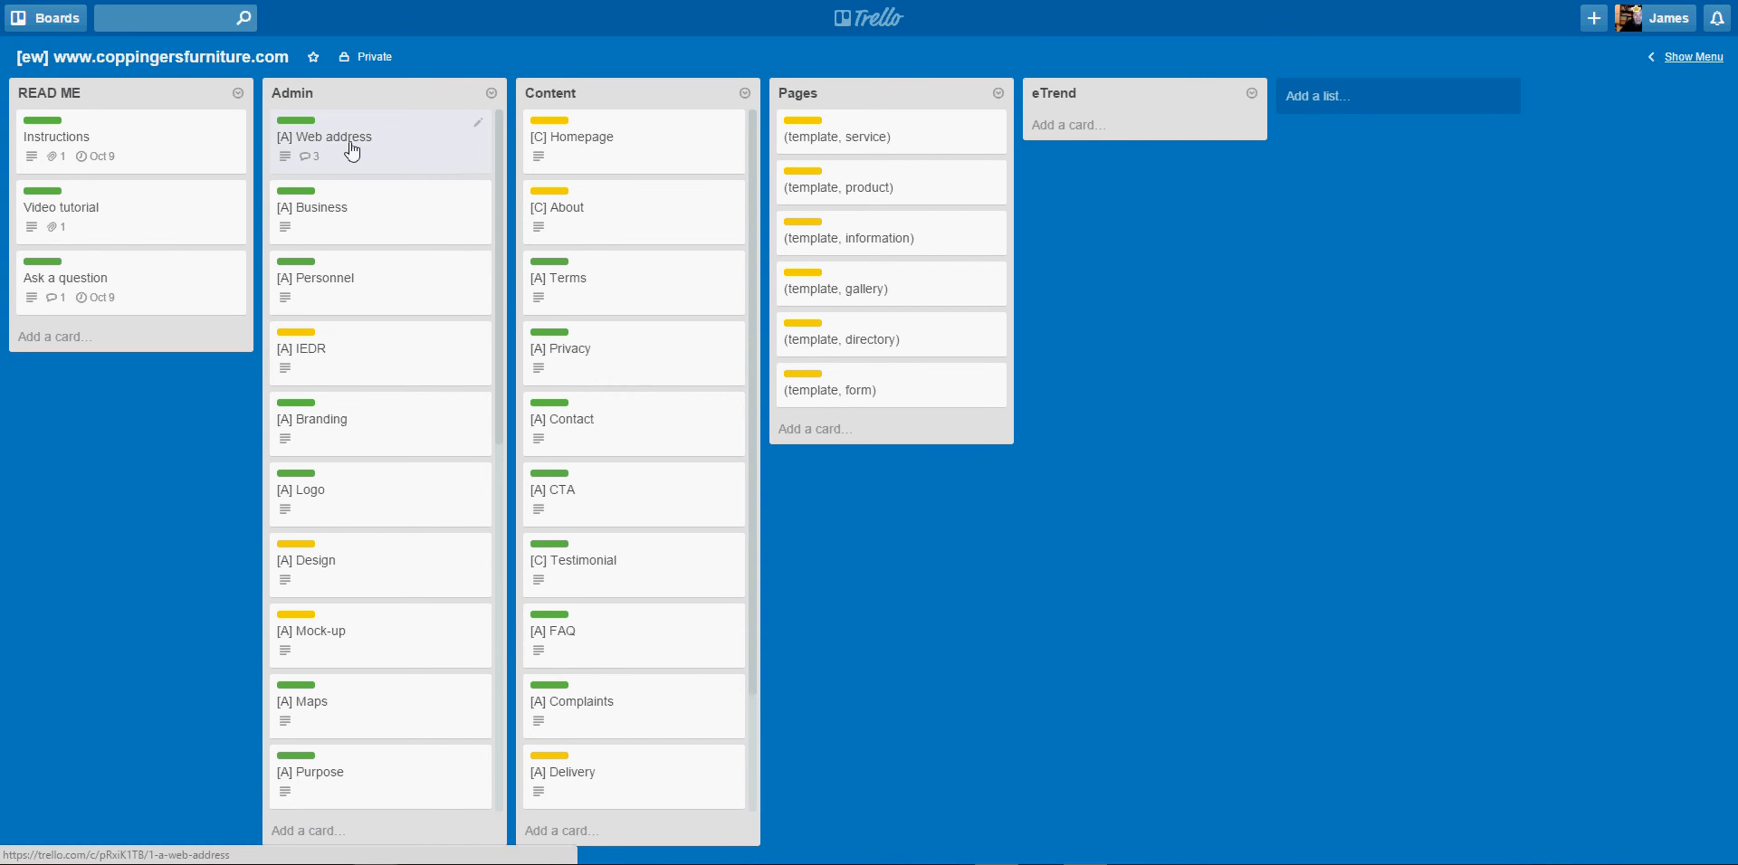
left_click_drag(352, 151, 1126, 141)
left_click(1126, 141)
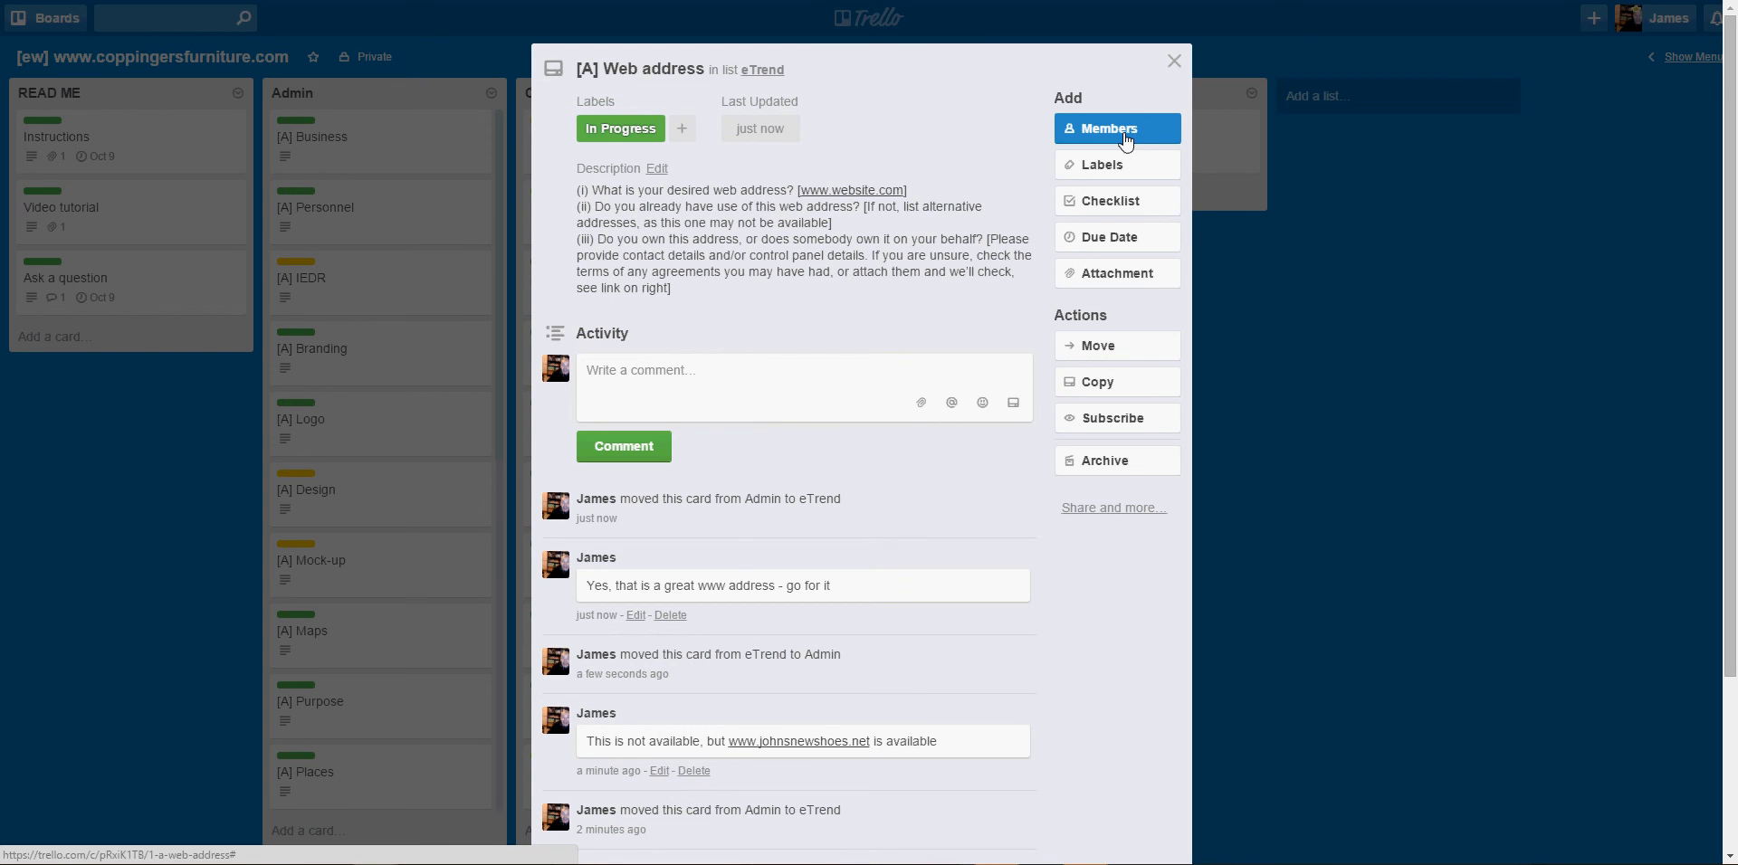
left_click(1172, 62)
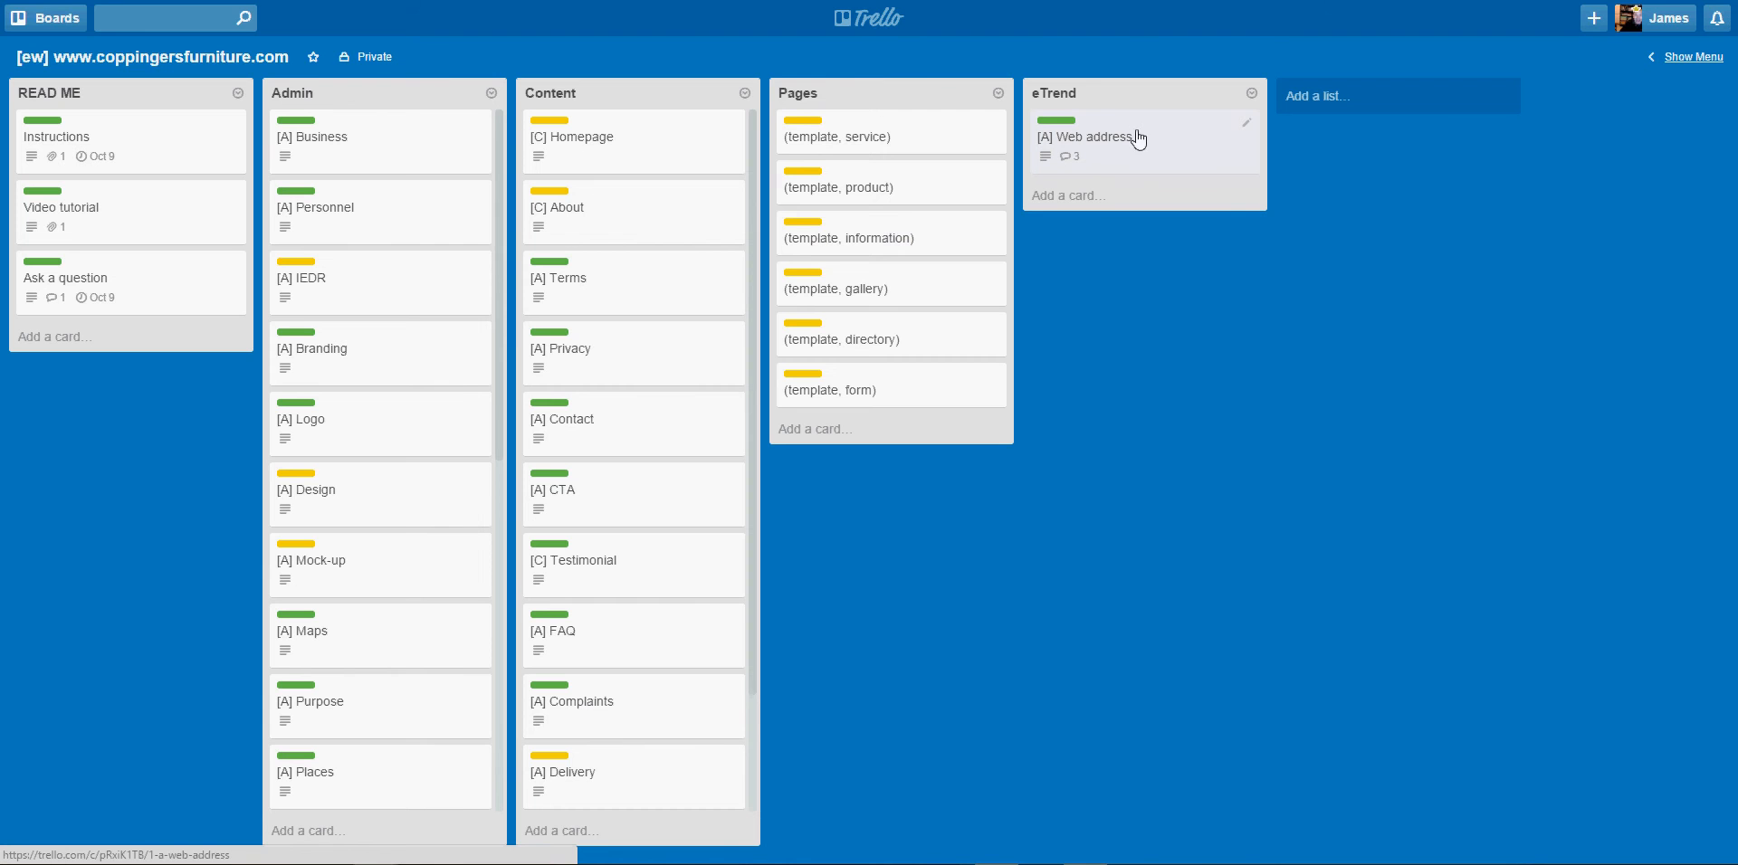
Replace the Web address card's In Progress label with Closed and move the card into Admin between Maps and Purpose
left_click(1086, 148)
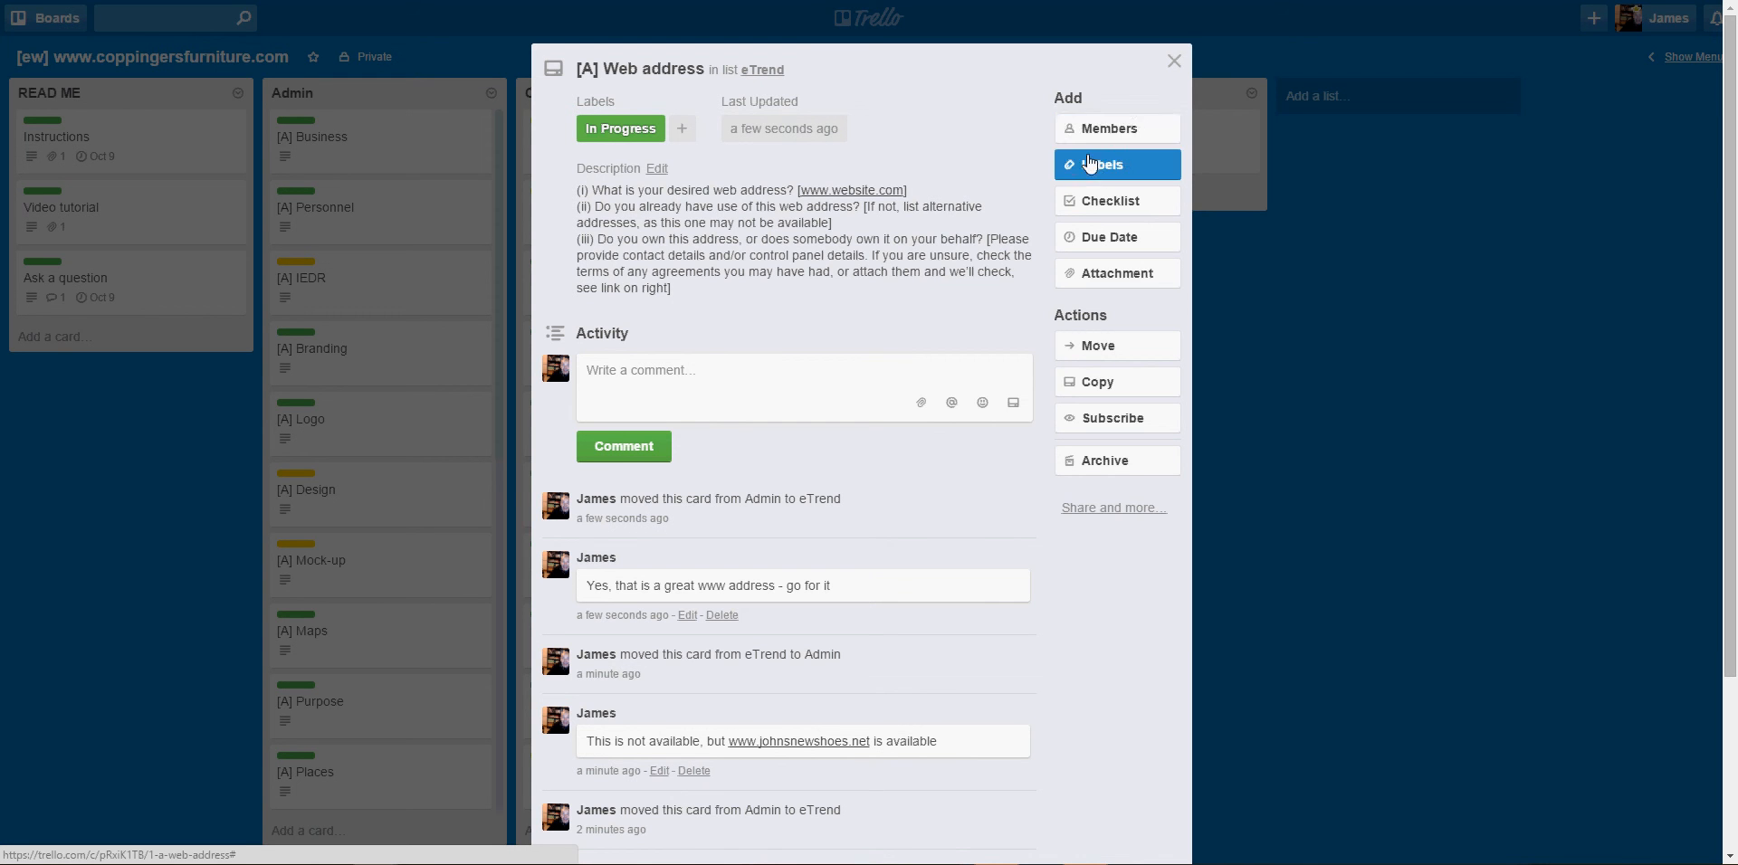
left_click(1083, 170)
left_click(1129, 292)
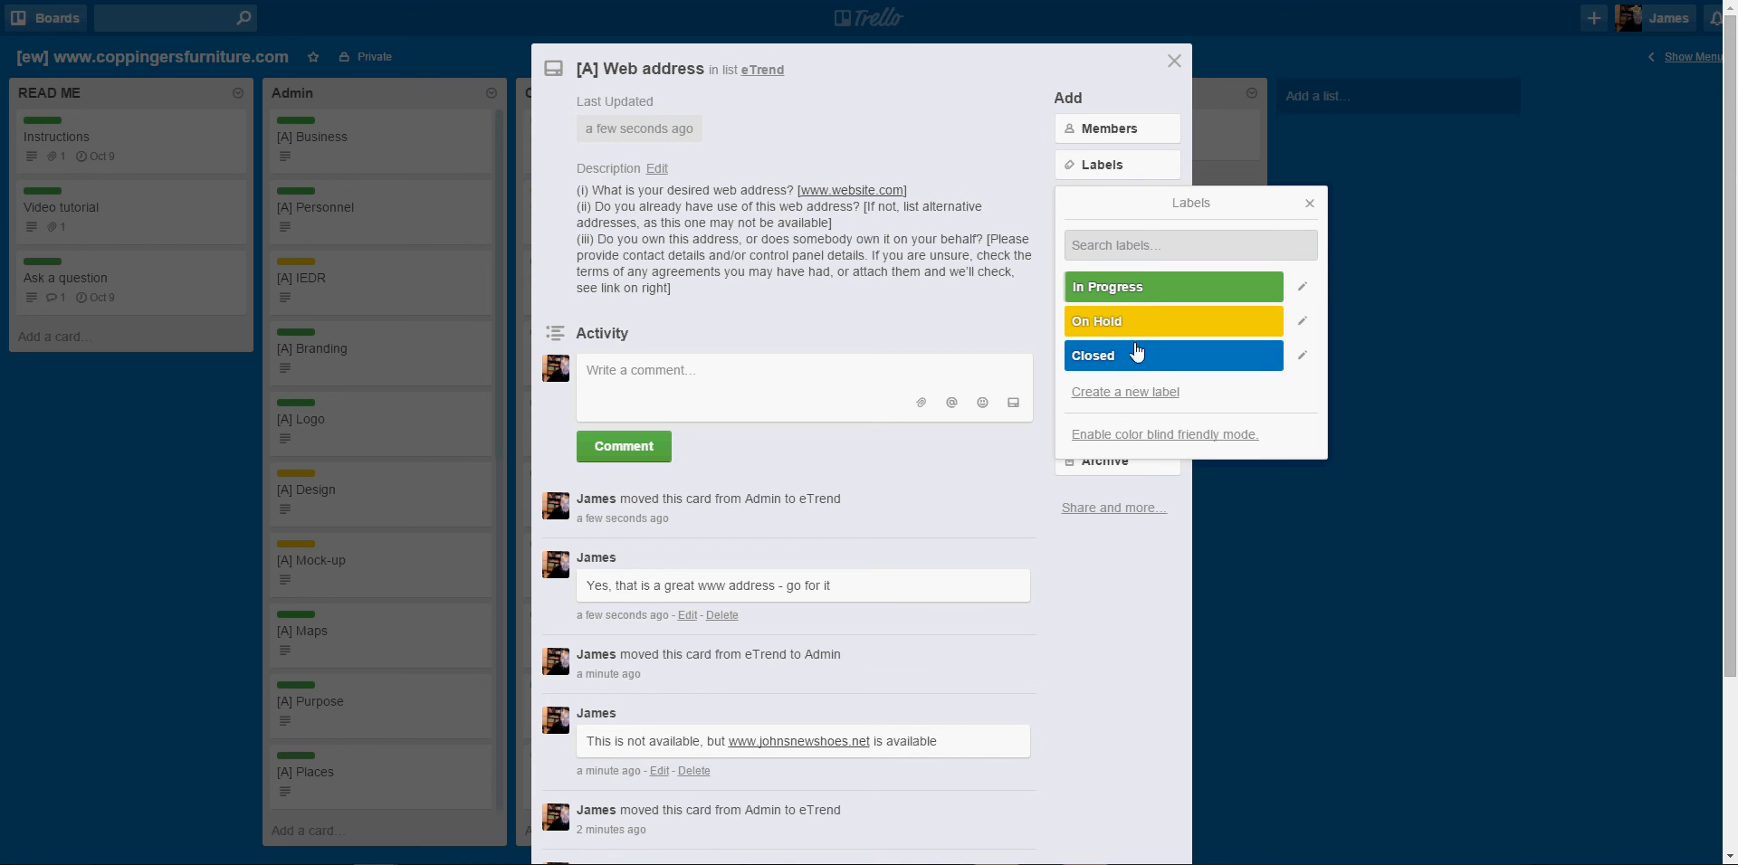
left_click(1138, 360)
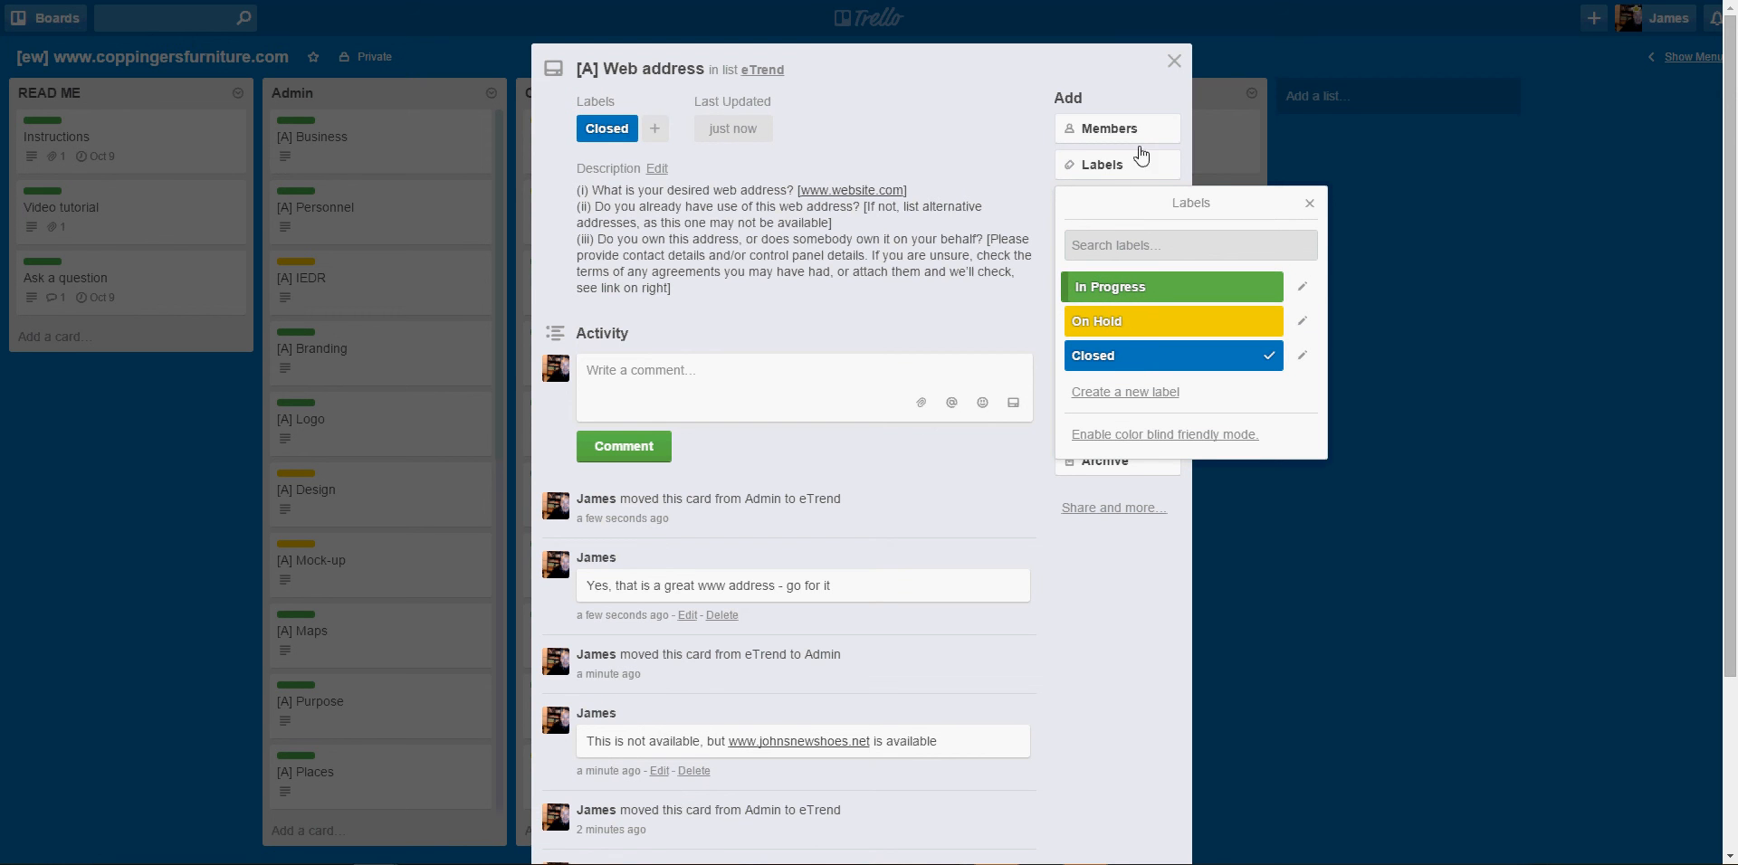
left_click(1182, 64)
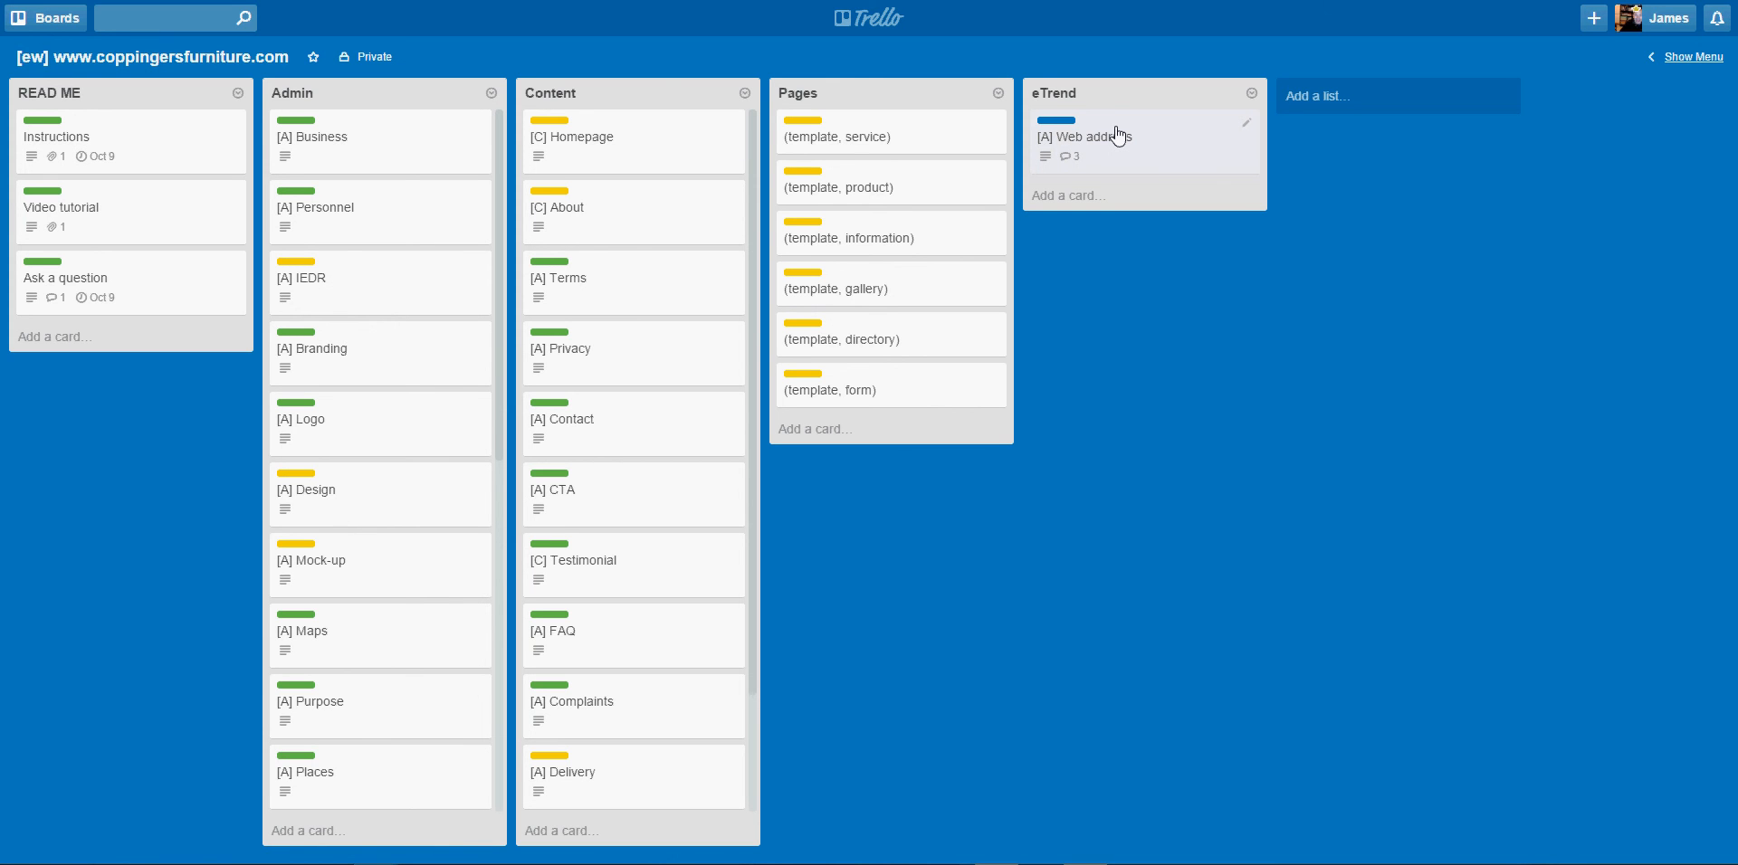
left_click_drag(1118, 135, 352, 566)
scroll(352, 567, "up", 2)
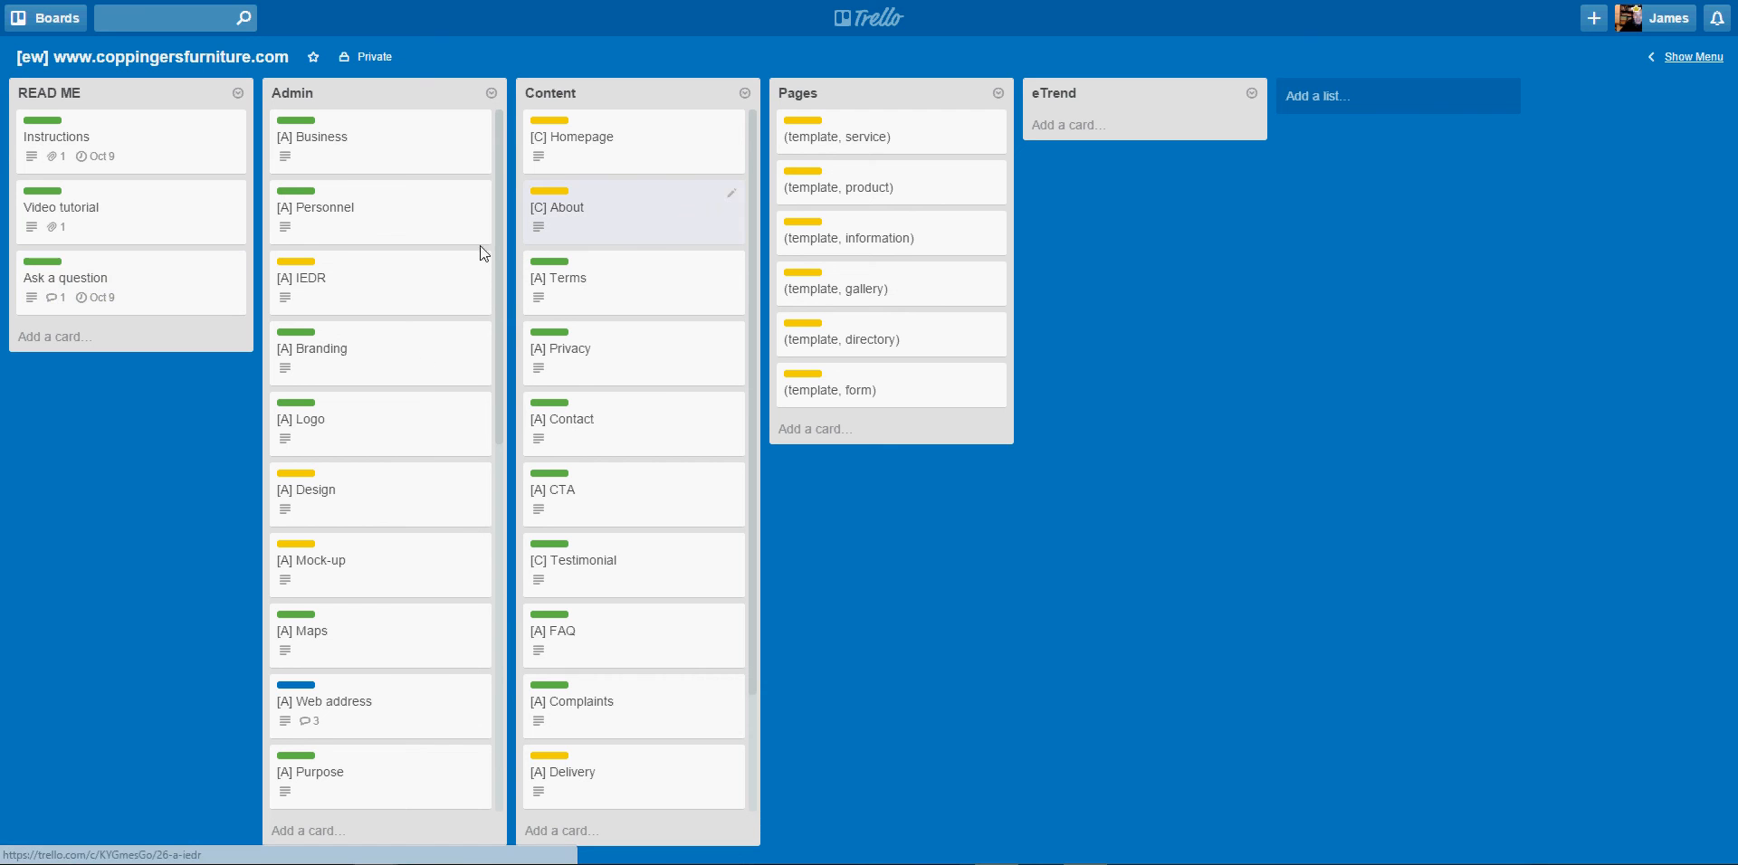
Post the comment "Can my website be ready fro Christmas" on the Ask a question card and move it to the eTrend list
left_click(52, 274)
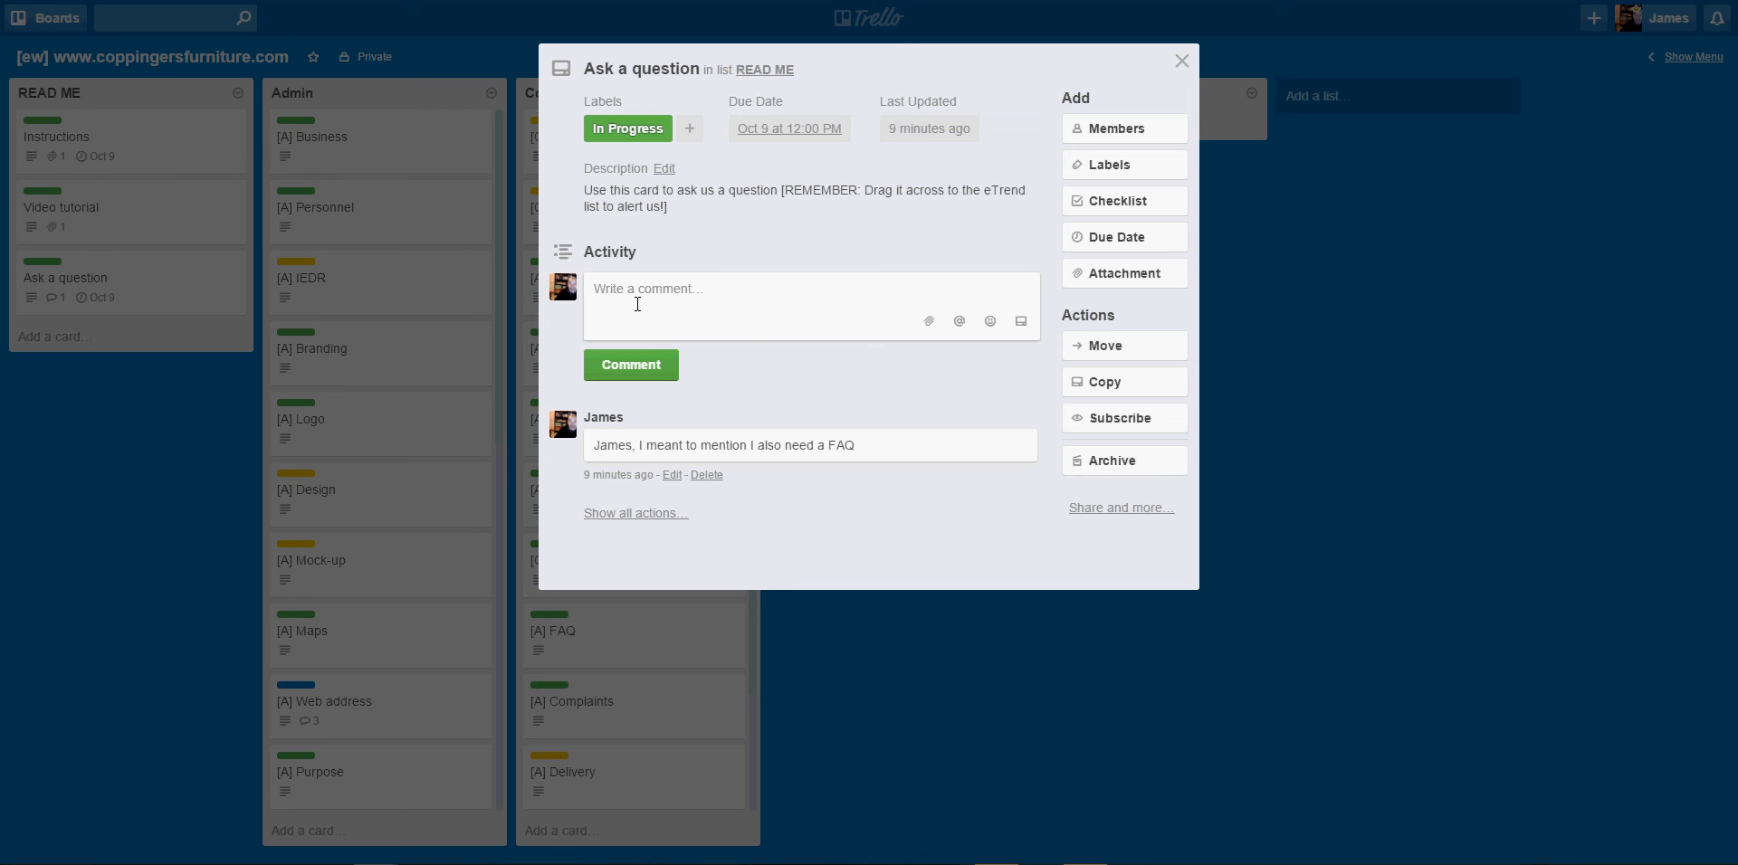
type("Can my website be ready fro Christmas")
left_click(638, 365)
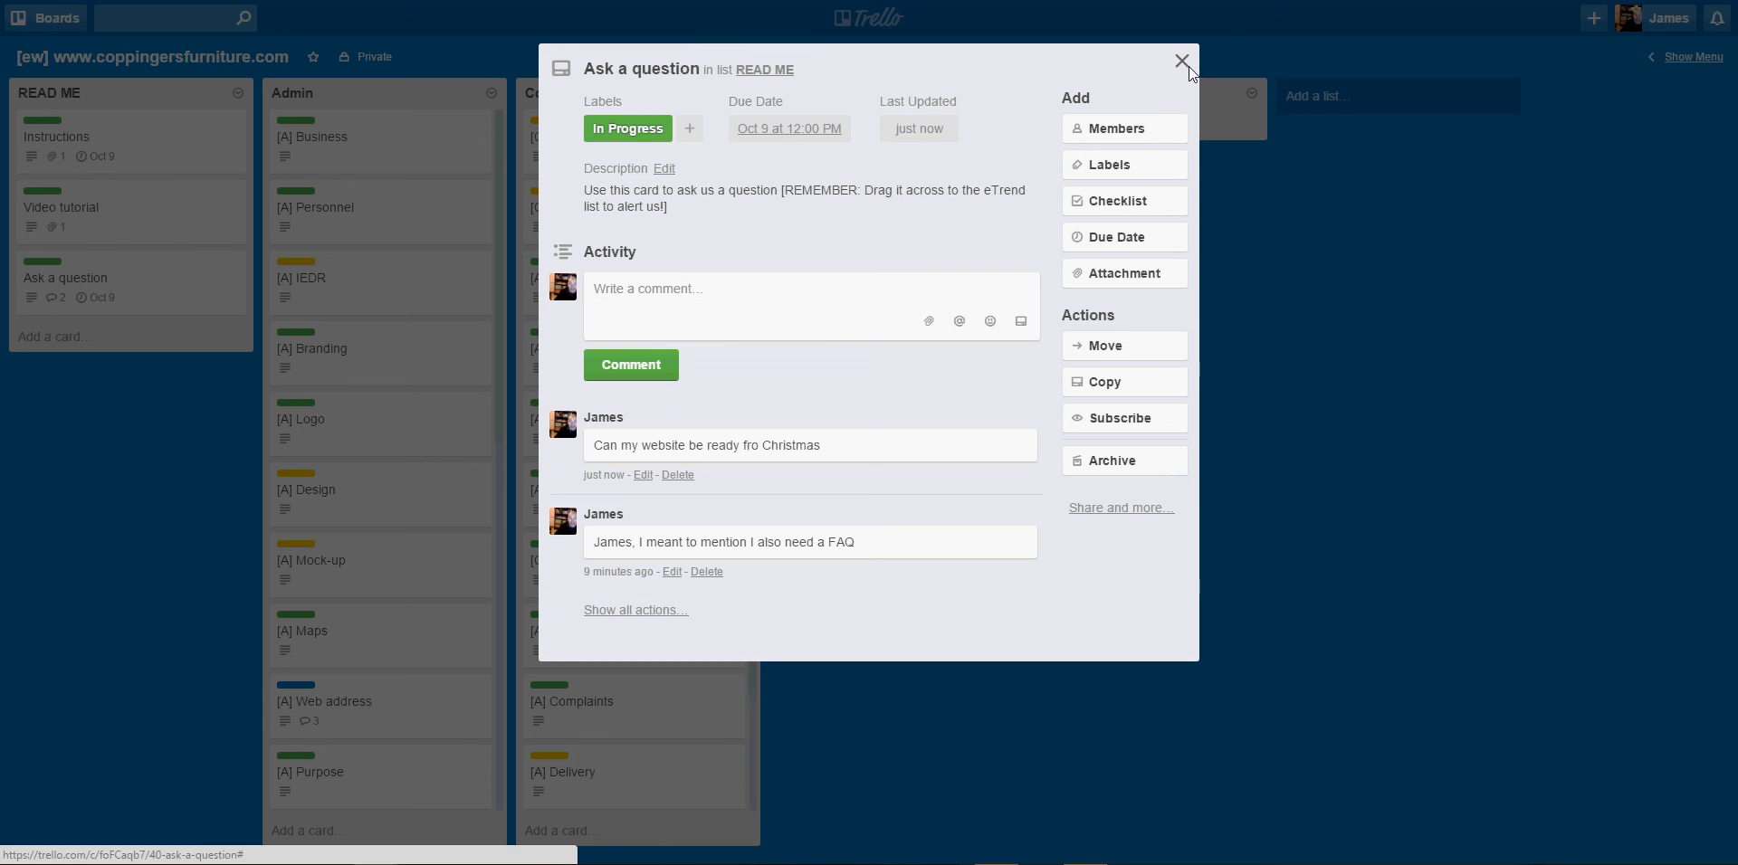
key("Escape")
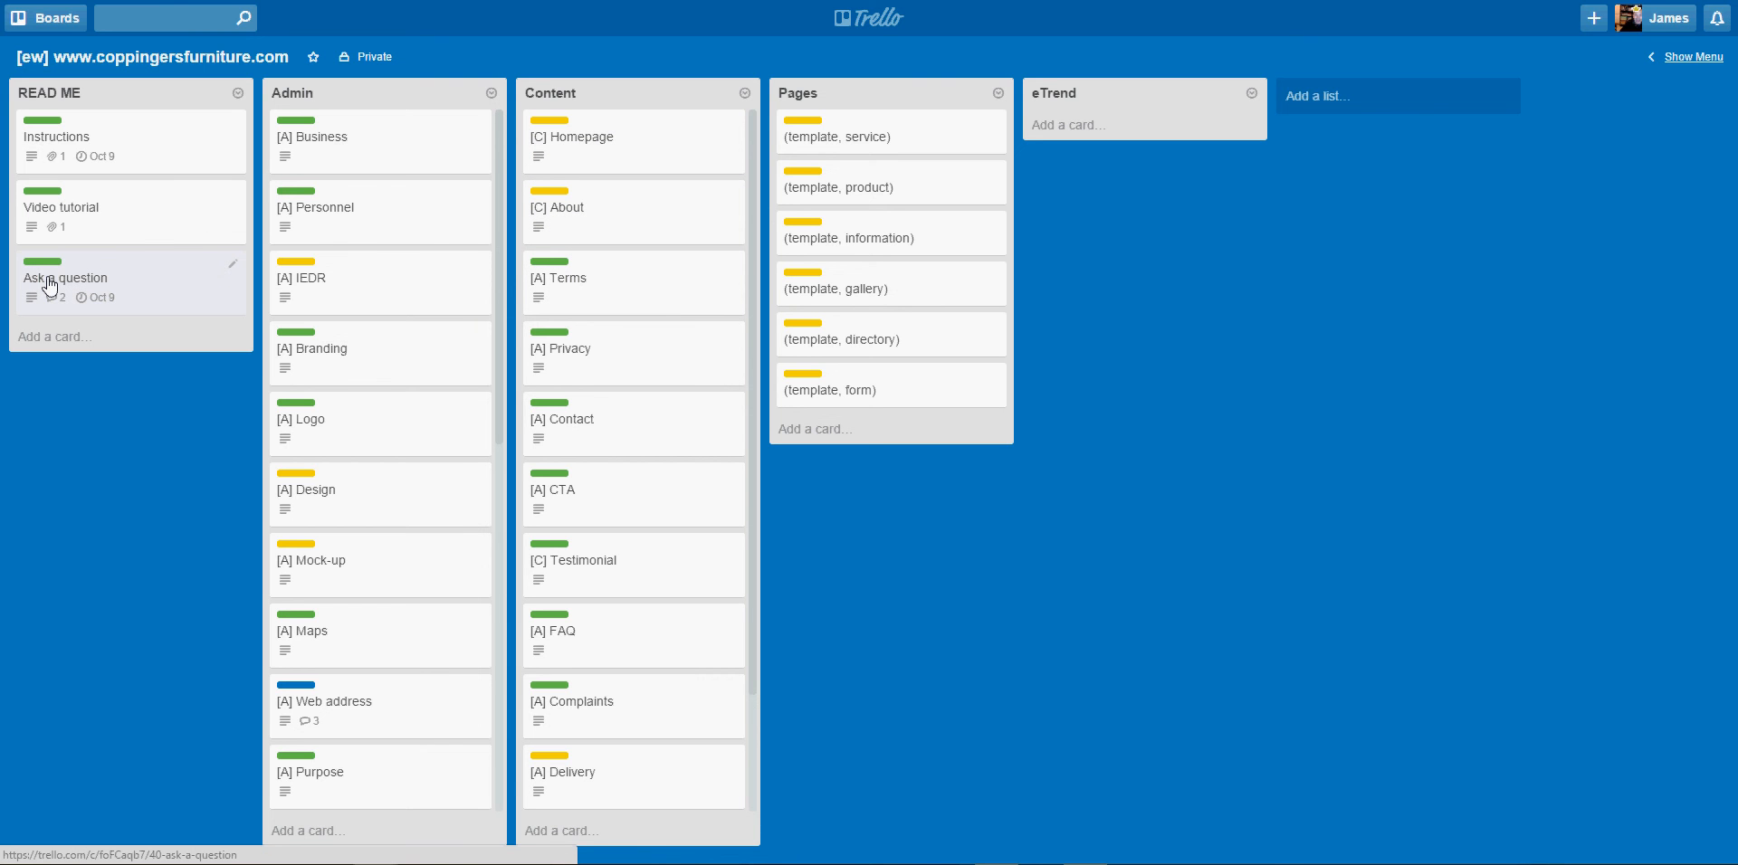
left_click_drag(50, 285, 1061, 155)
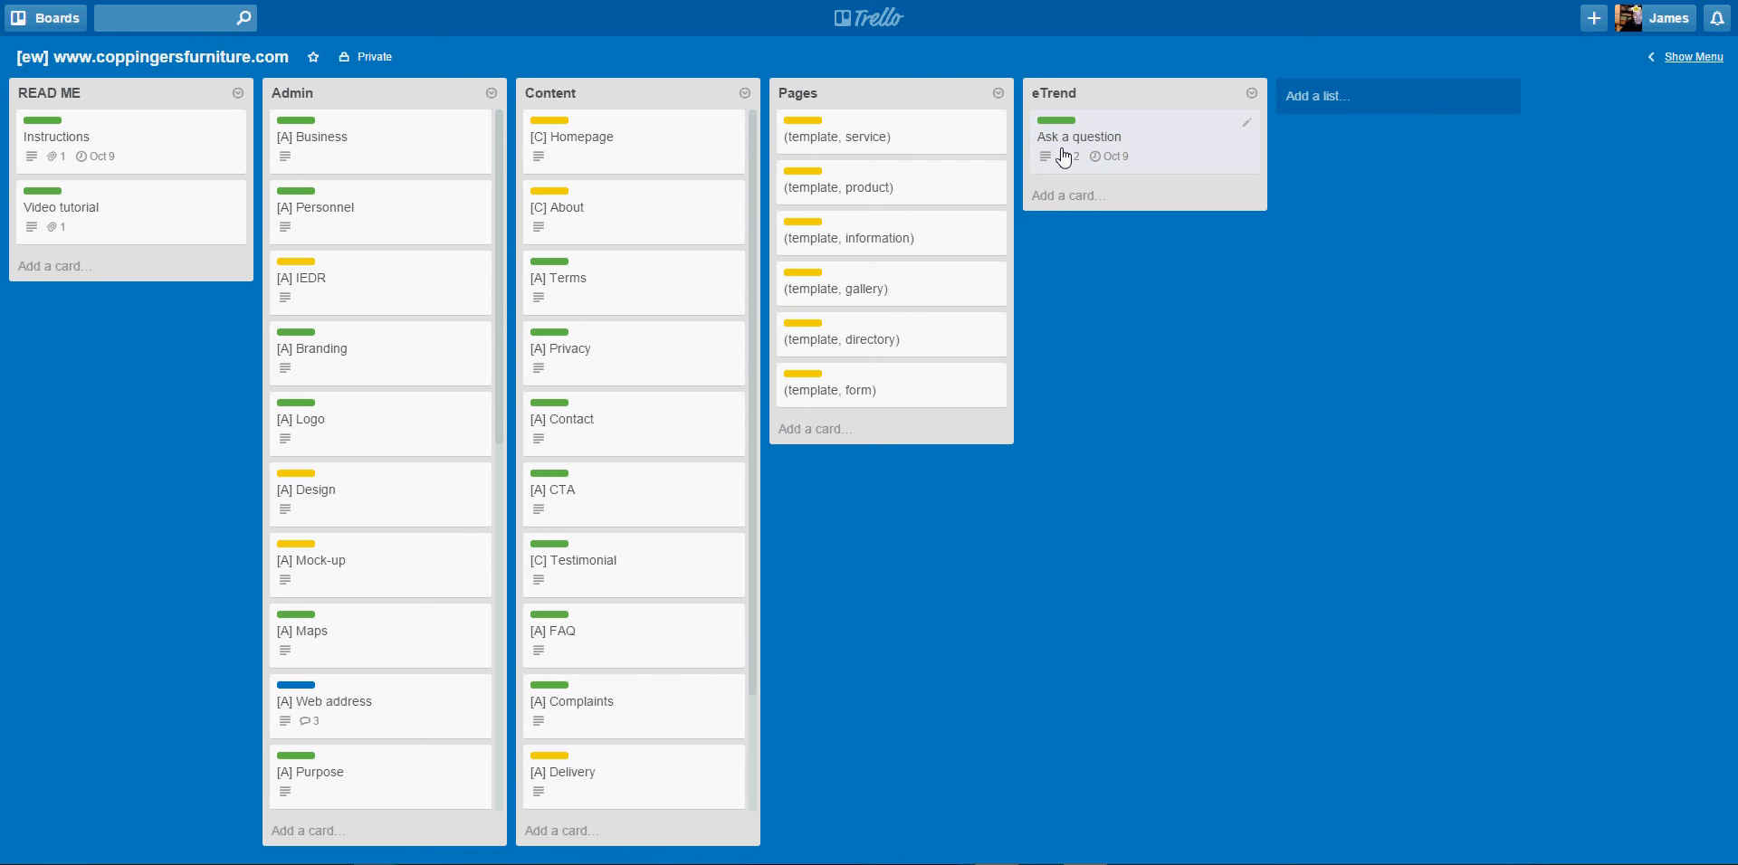
Comment "Yes, of course - but I need you to work fast too" on the Ask a question card and return it below Video tutorial in READ ME
left_click(1085, 147)
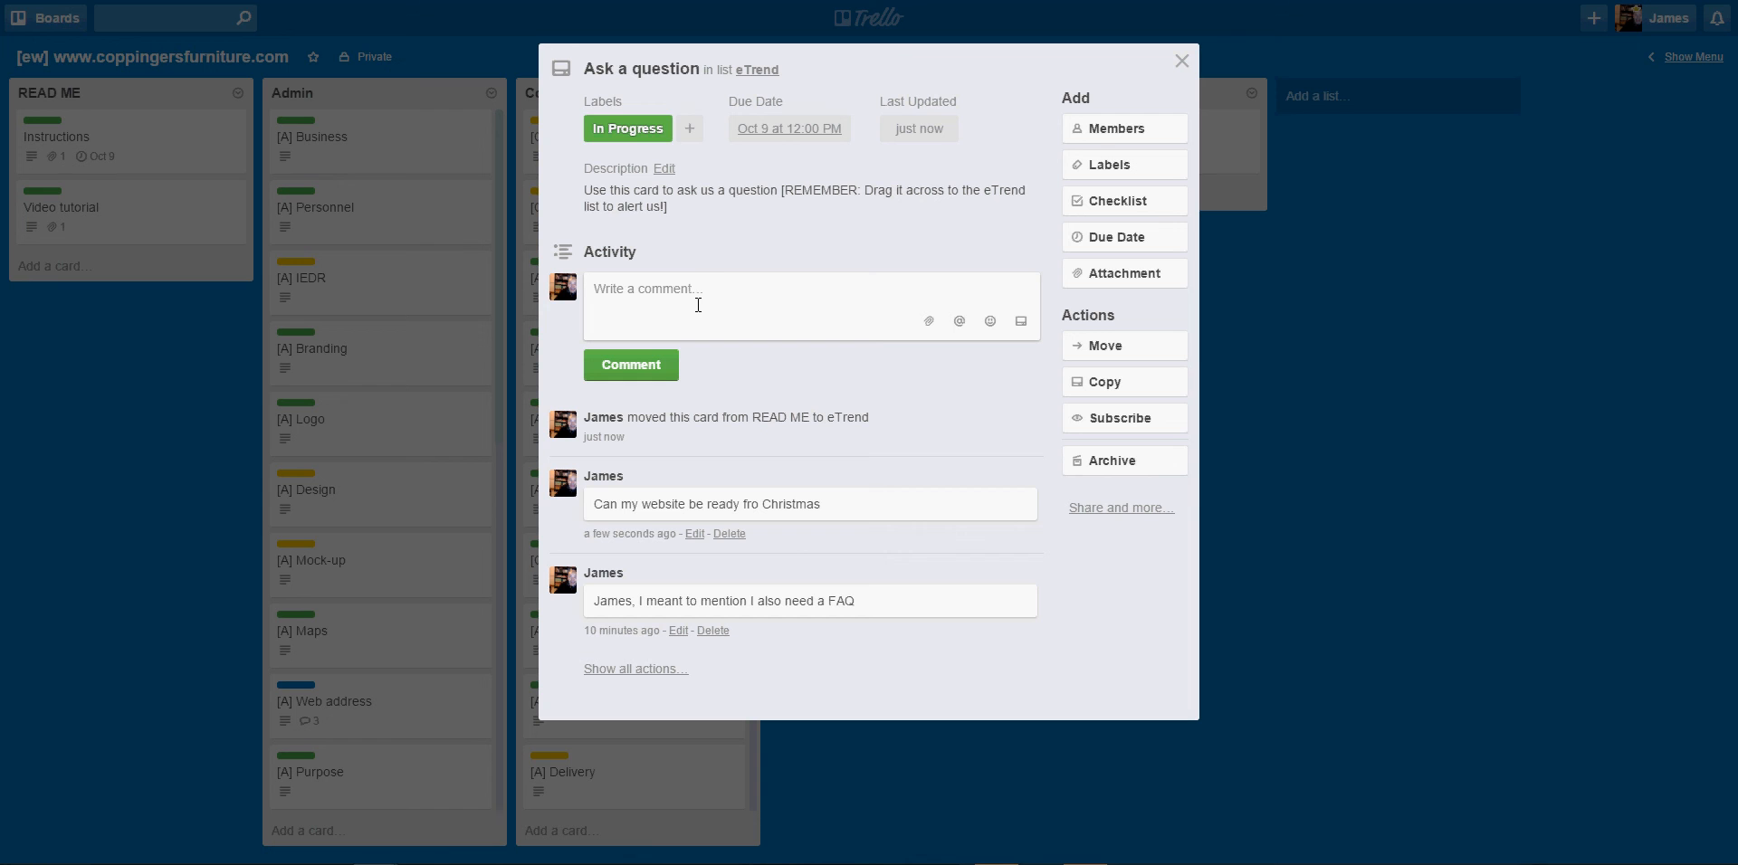
type("Yes, of course - but I need you to")
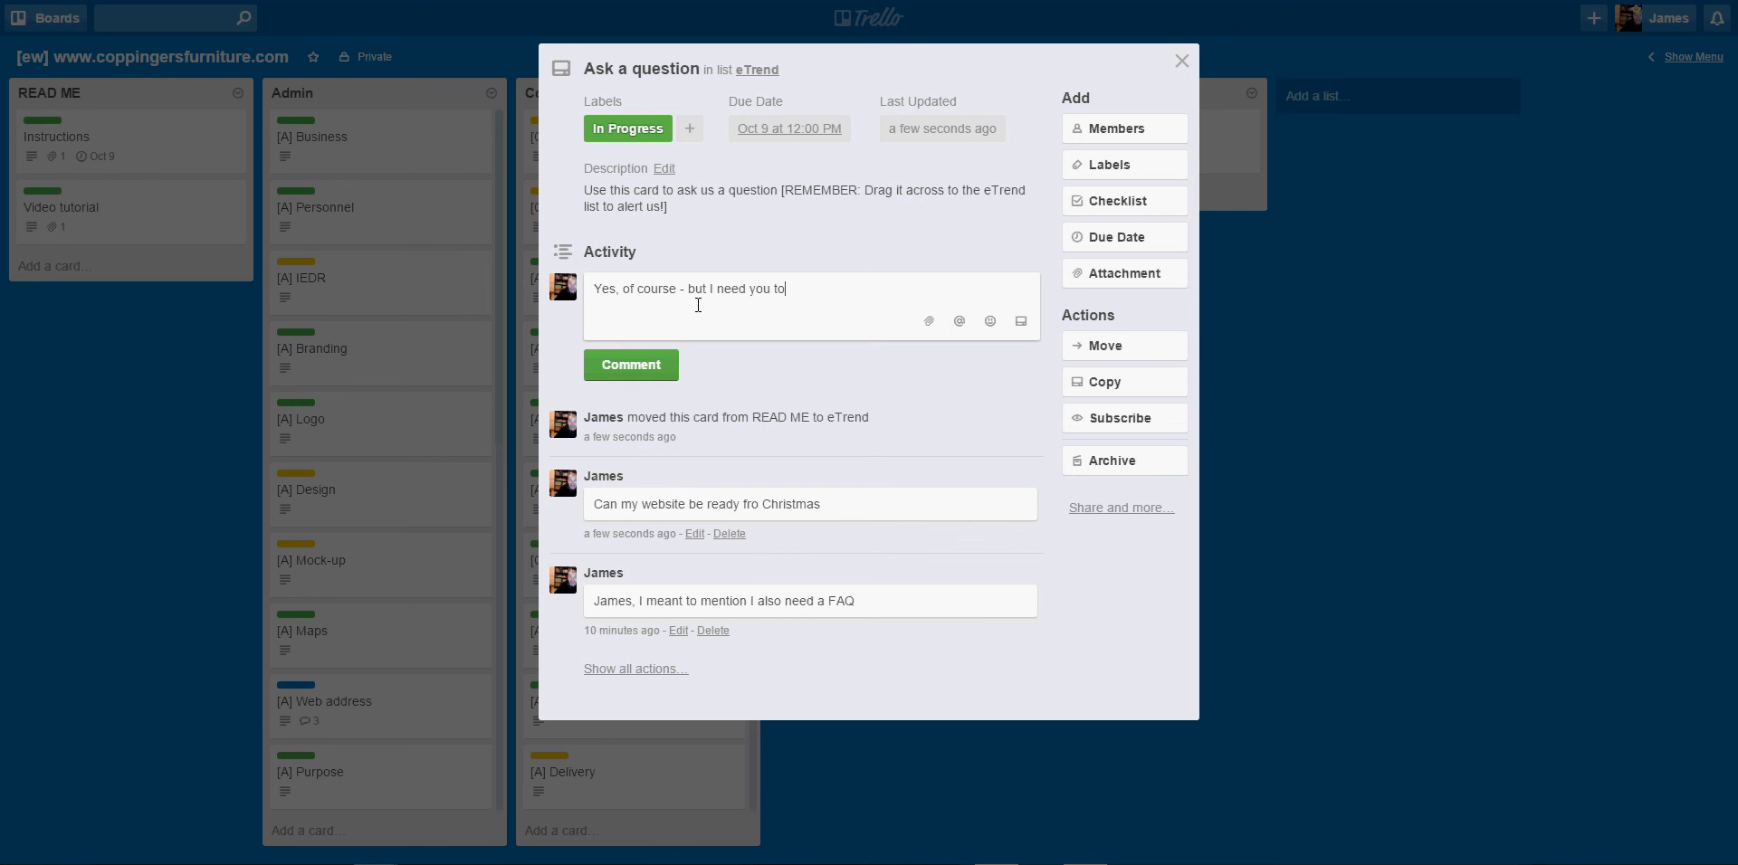
type(" work fast too wioth")
key("BackSpace")
key("BackSpace")
key("BackSpace")
key("BackSpace")
key("BackSpace")
key("BackSpace")
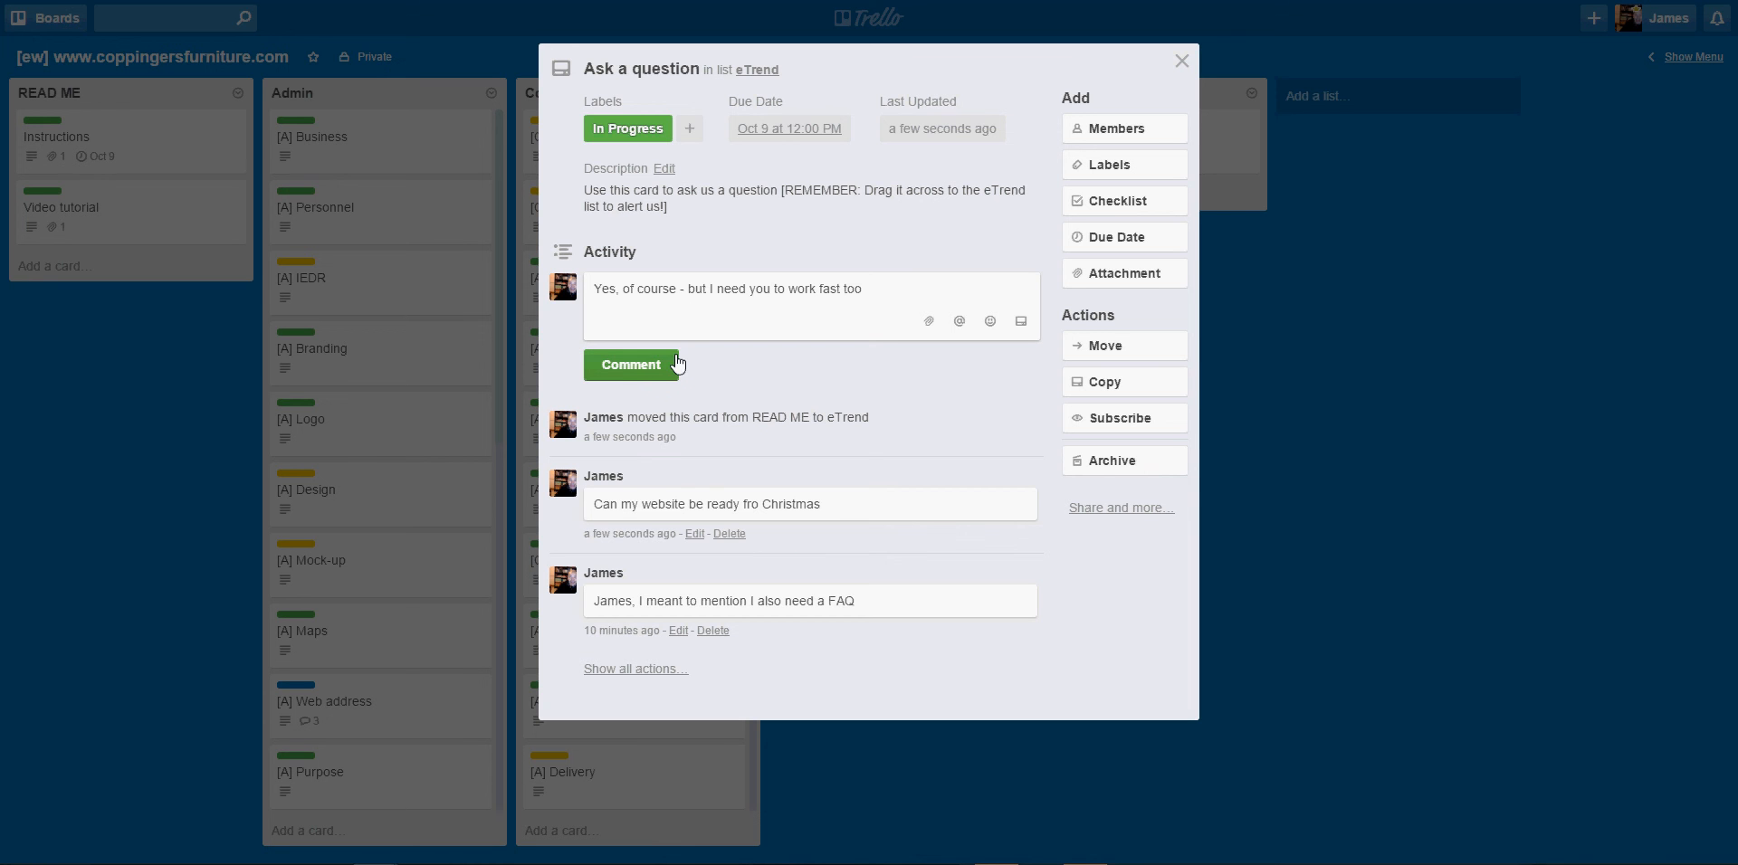
left_click(648, 366)
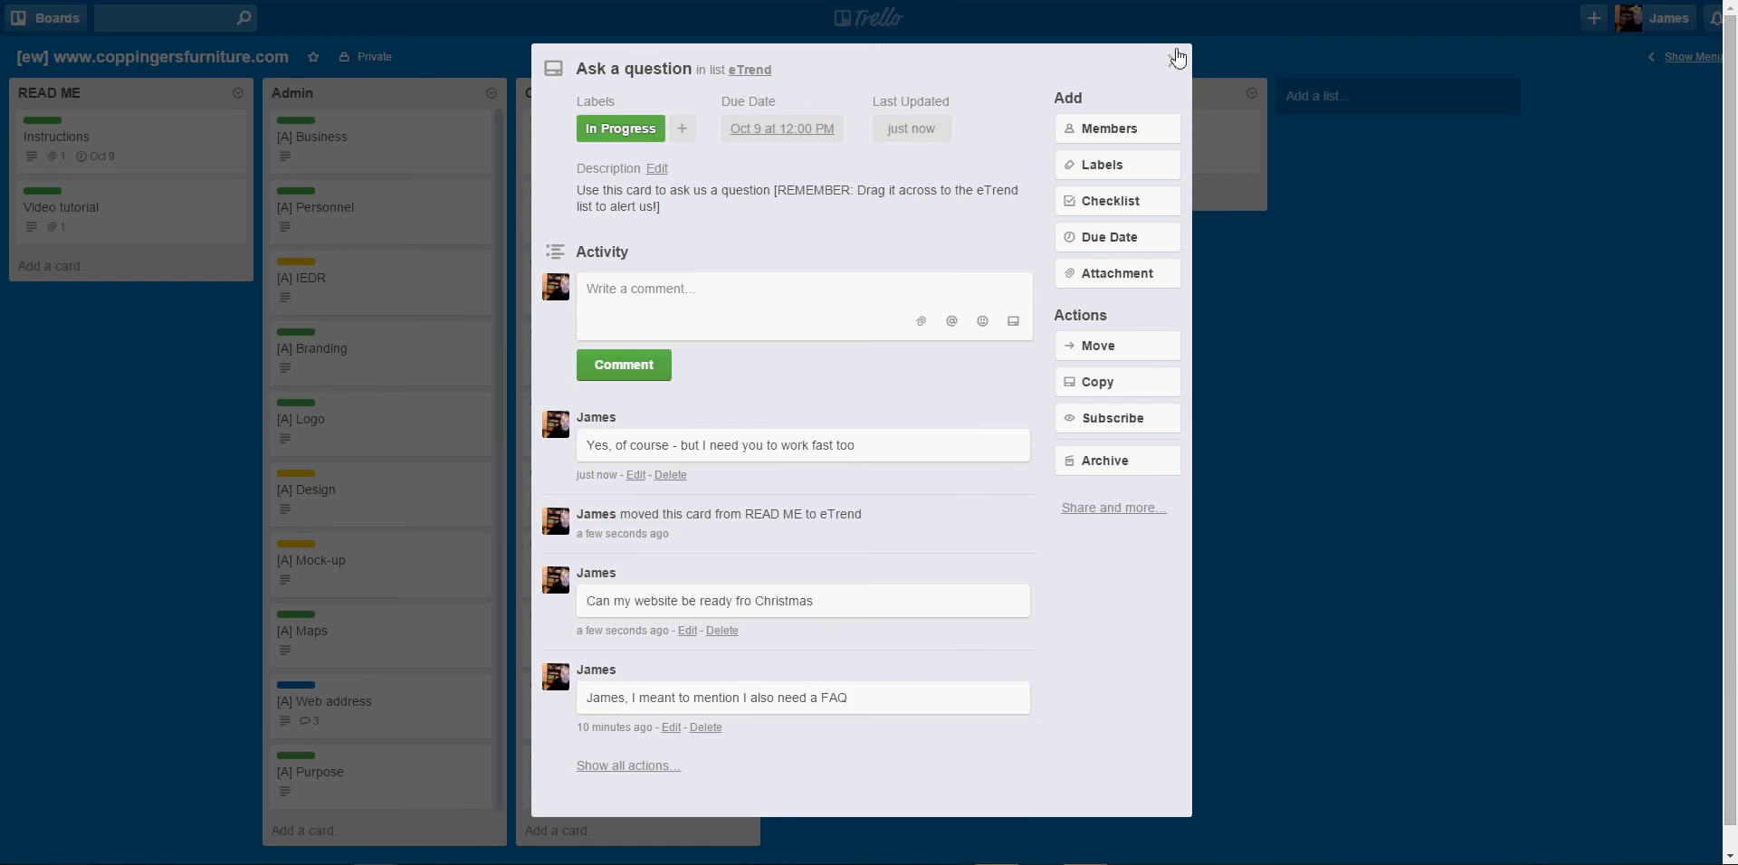
left_click(1181, 61)
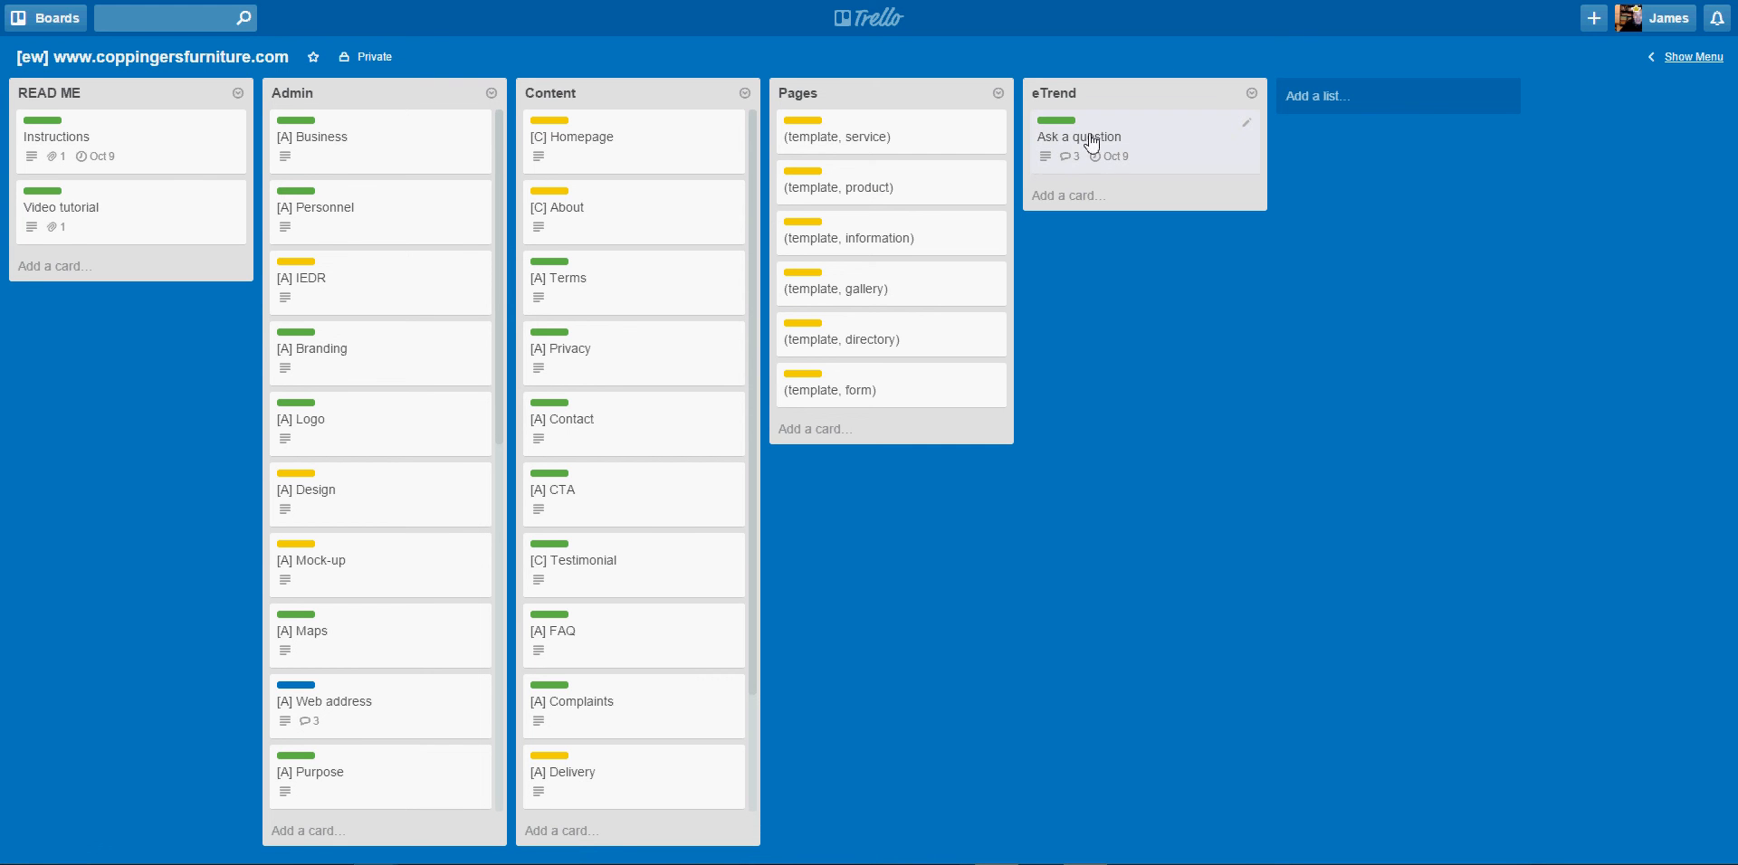
left_click_drag(1090, 148, 66, 301)
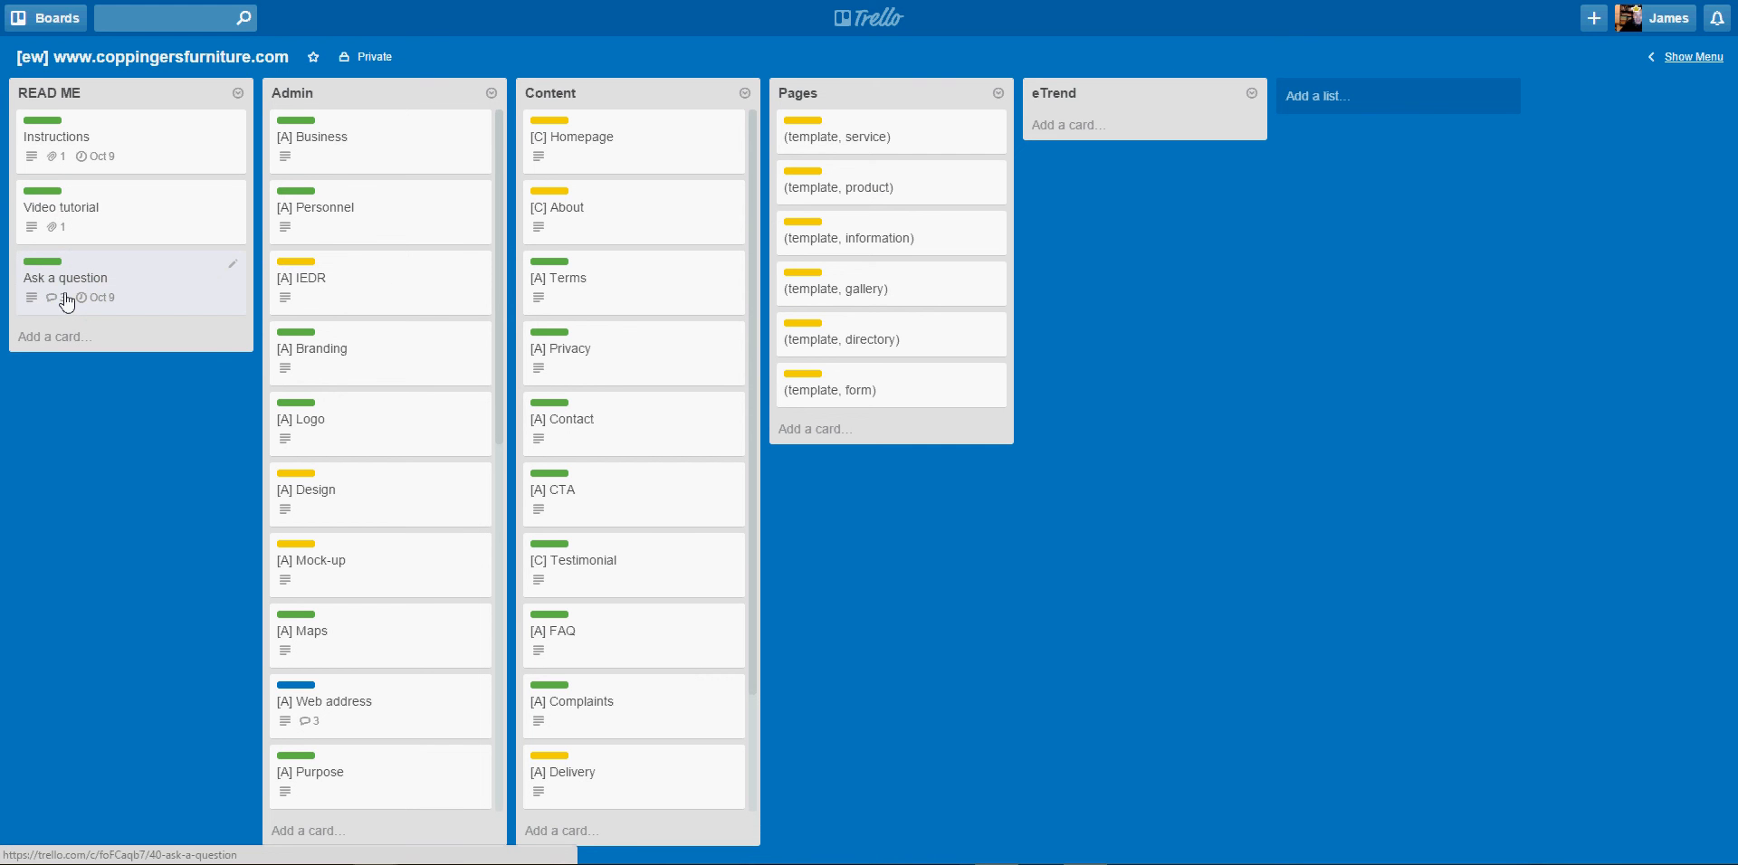